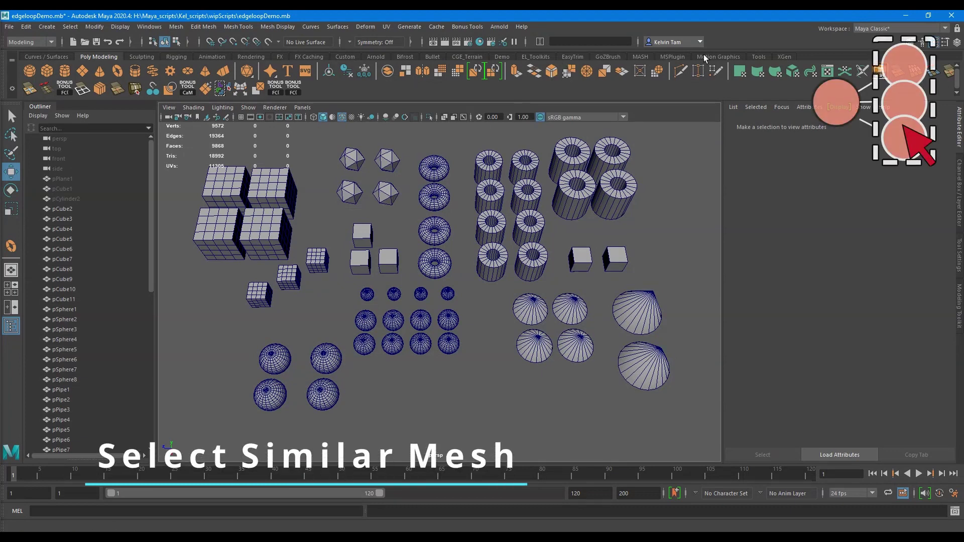
- On the Tools shelf, pick cube pCube9 and select all cubes similar to it
click(759, 57)
alt+middle_drag(269, 169, 326, 196)
click(241, 249)
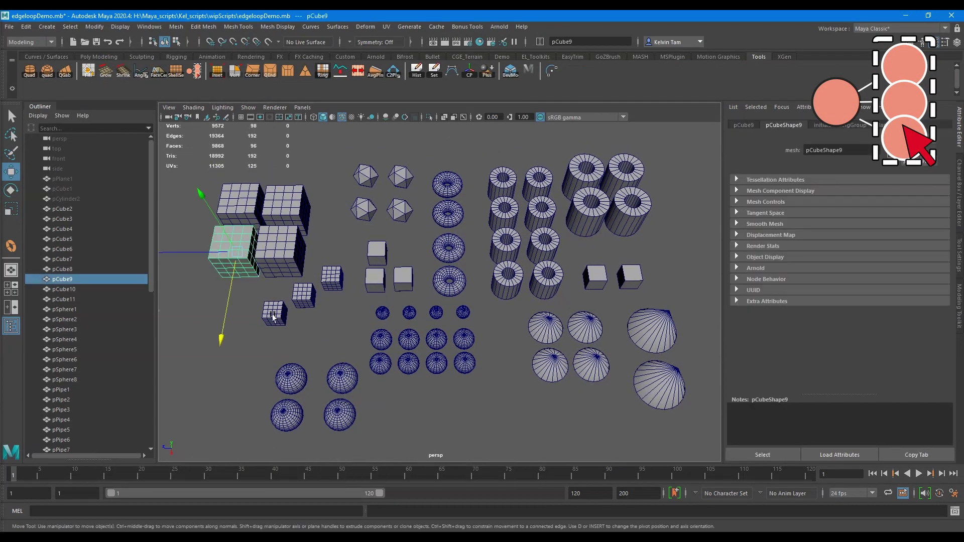
click(277, 259)
click(217, 261)
click(195, 72)
- Zoom in on the cube group and pick the small cube pCube7
alt+right_drag(322, 277, 435, 346)
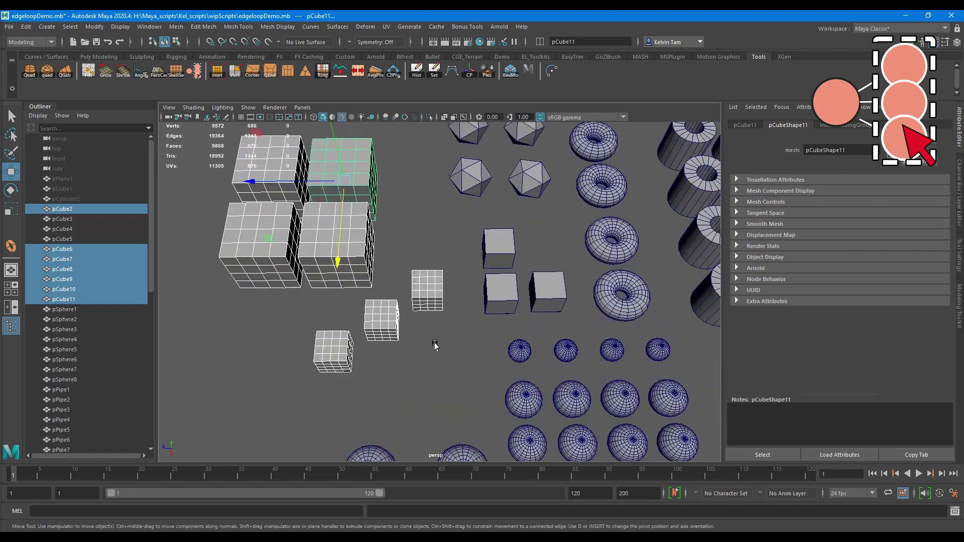
click(320, 333)
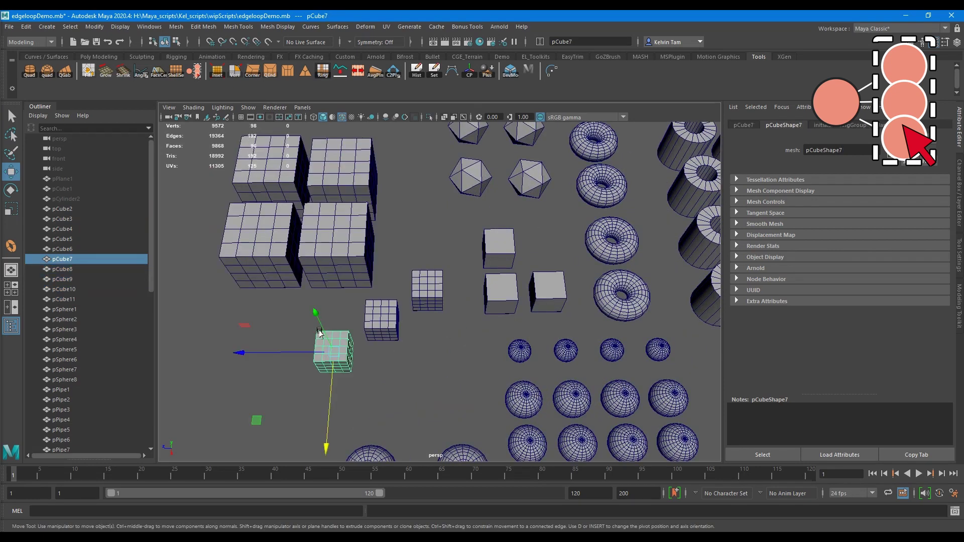
click(258, 272)
click(317, 341)
scroll(408, 276, down, 3)
scroll(408, 276, down, 3)
- Select the four matching platonic solids and the four matching tori
click(363, 205)
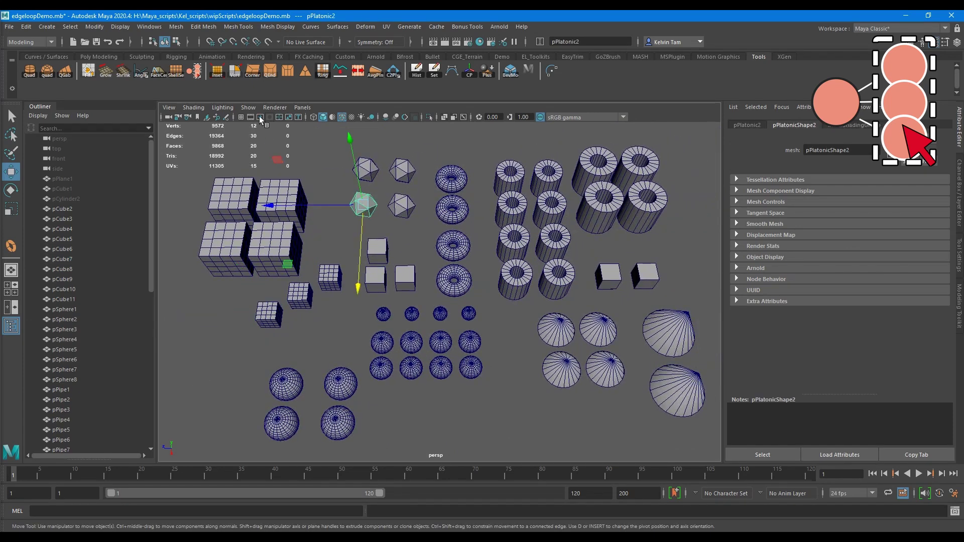
drag(422, 151, 376, 214)
click(455, 278)
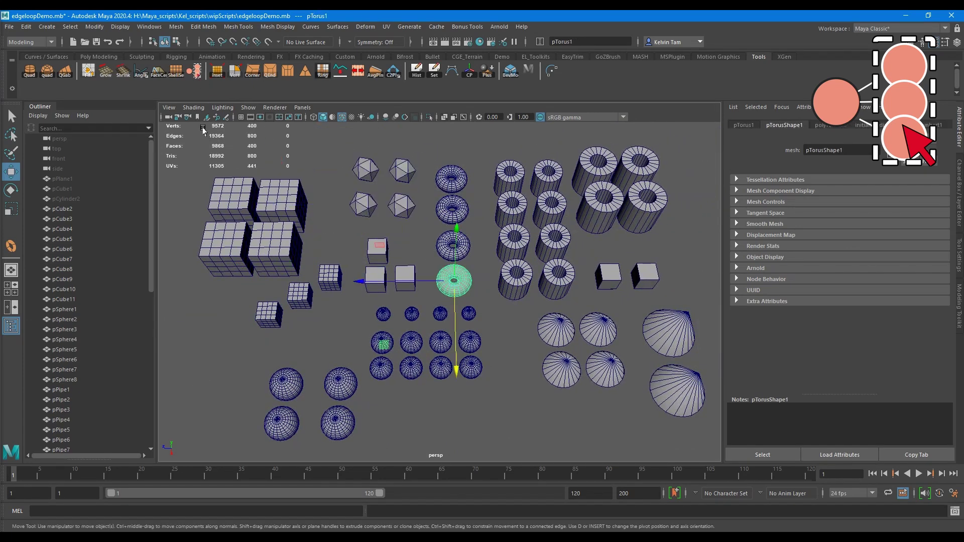
shift+drag(424, 154, 497, 256)
- Select all pipes similar to pPipe1 and all cones similar to pCone1
click(509, 278)
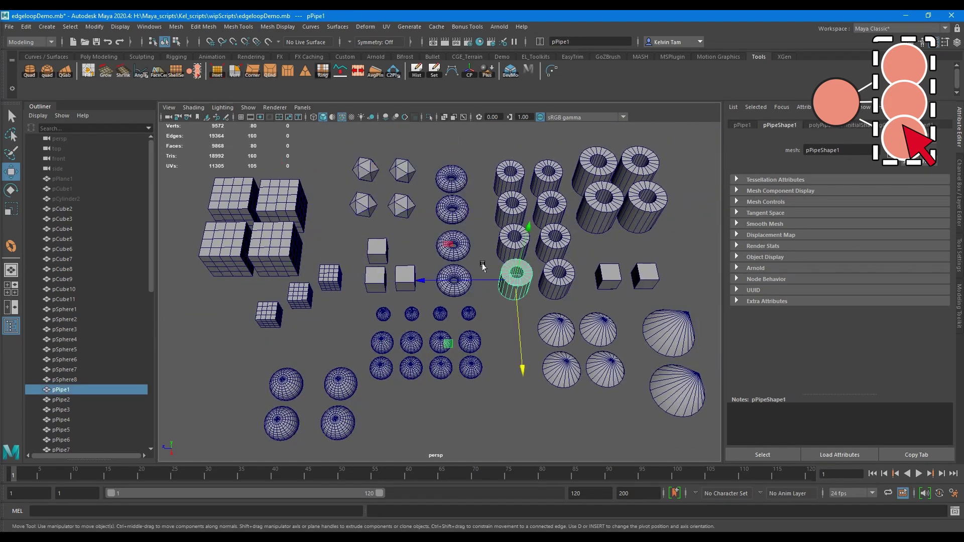
click(197, 71)
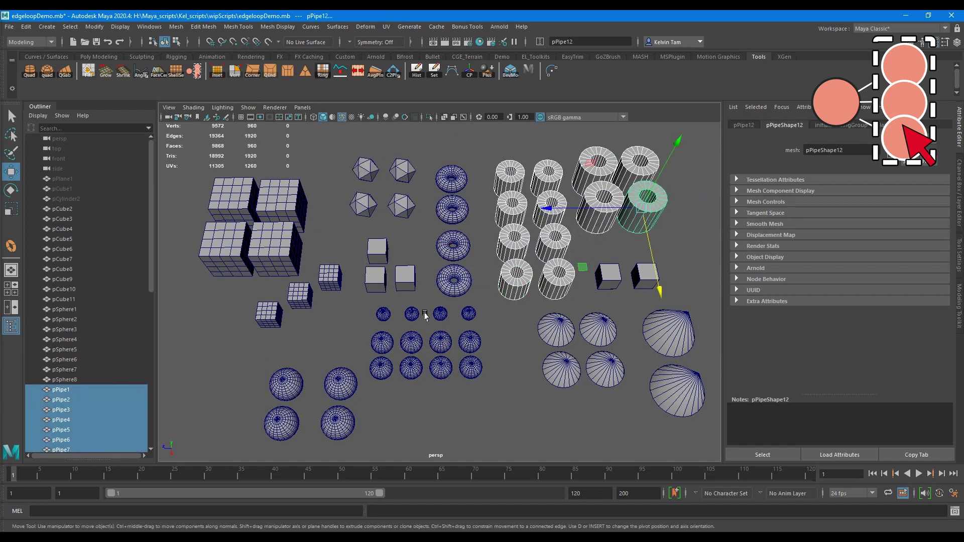
alt+drag(403, 282, 404, 229)
click(550, 279)
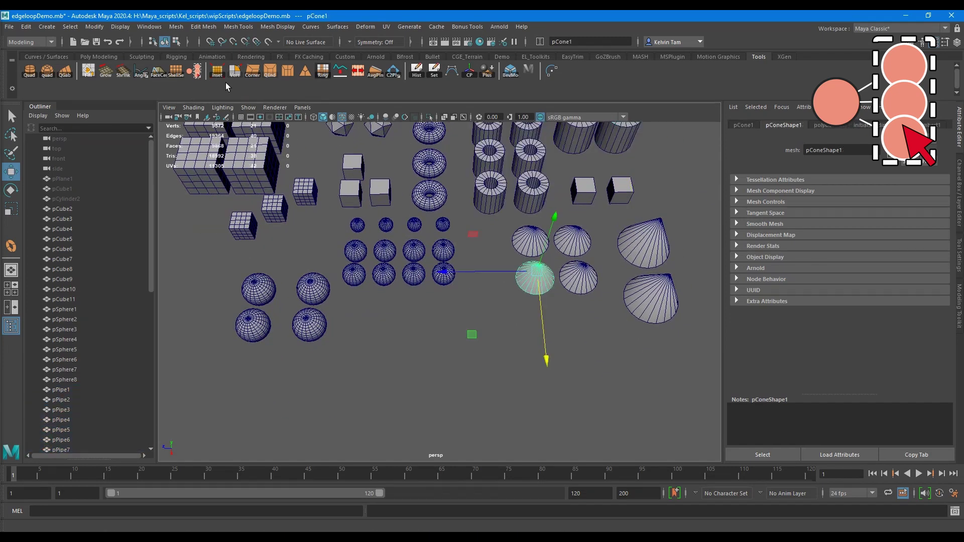
click(199, 71)
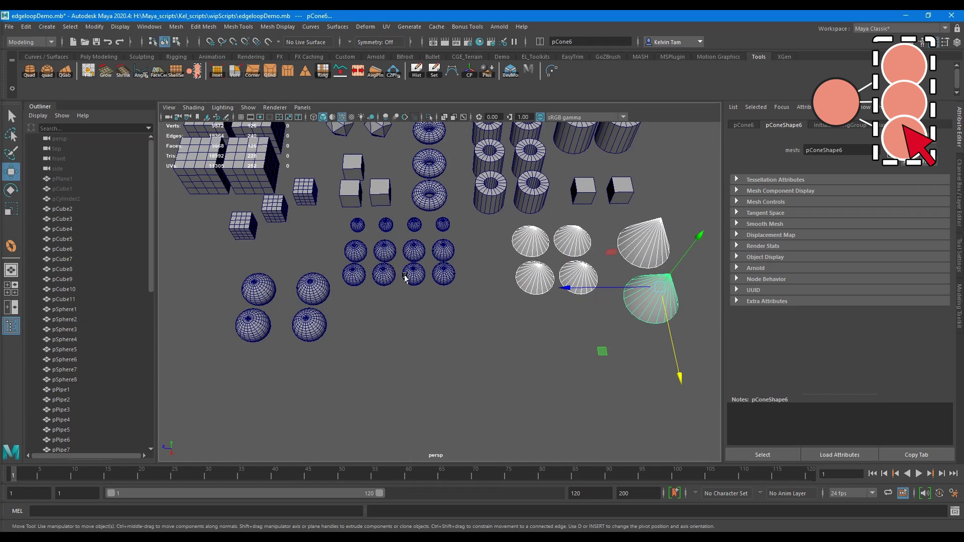
- Select all spheres similar to pSphere8 and frame them, then pick small sphere pSphere16
click(406, 279)
click(197, 72)
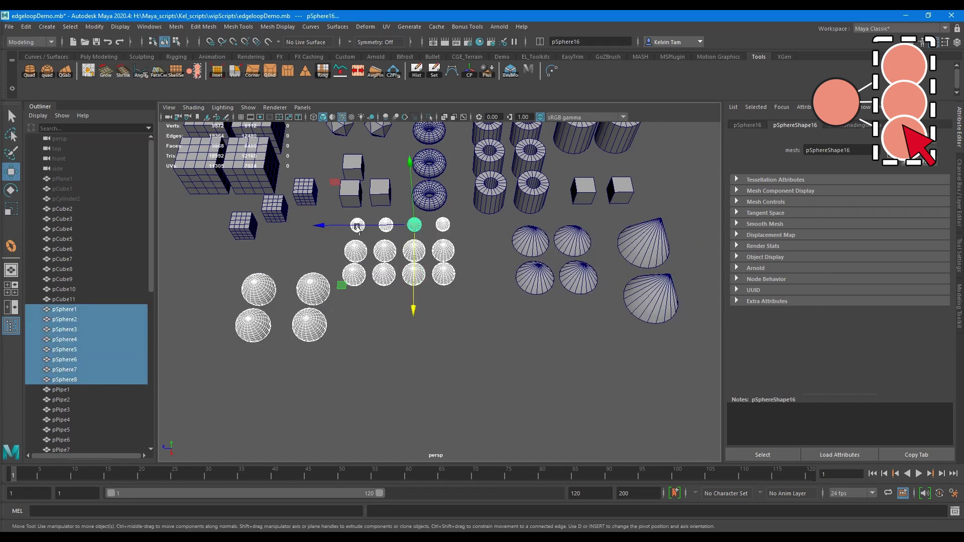
key(f)
drag(324, 324, 352, 333)
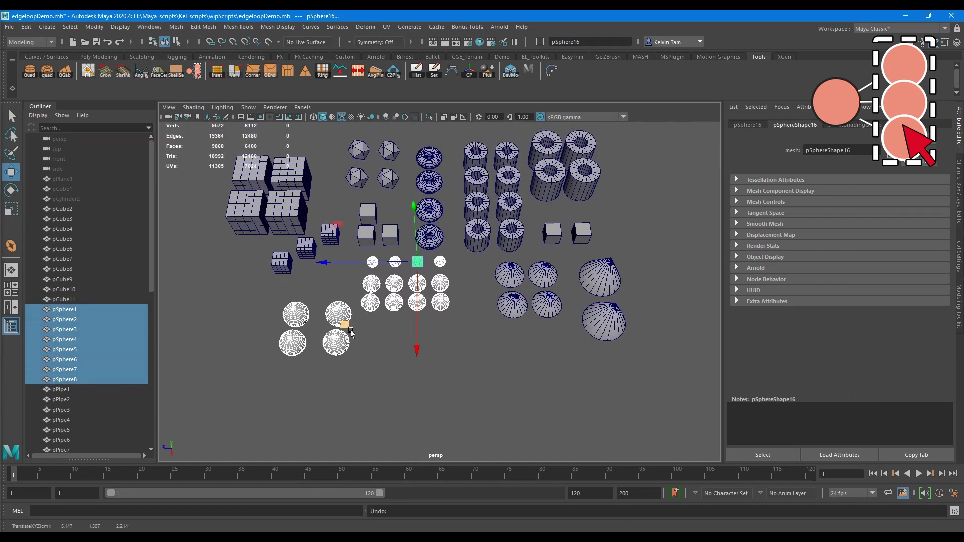
click(463, 346)
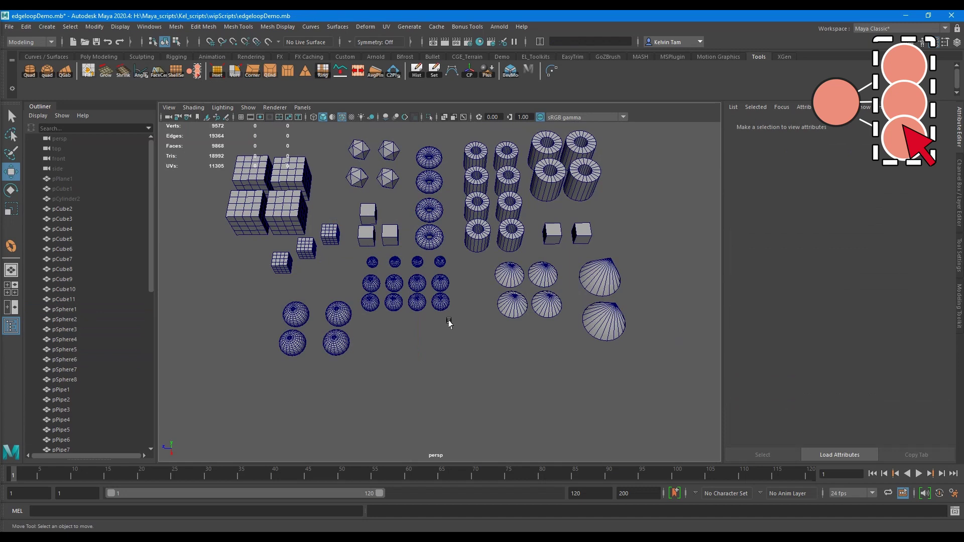
click(416, 262)
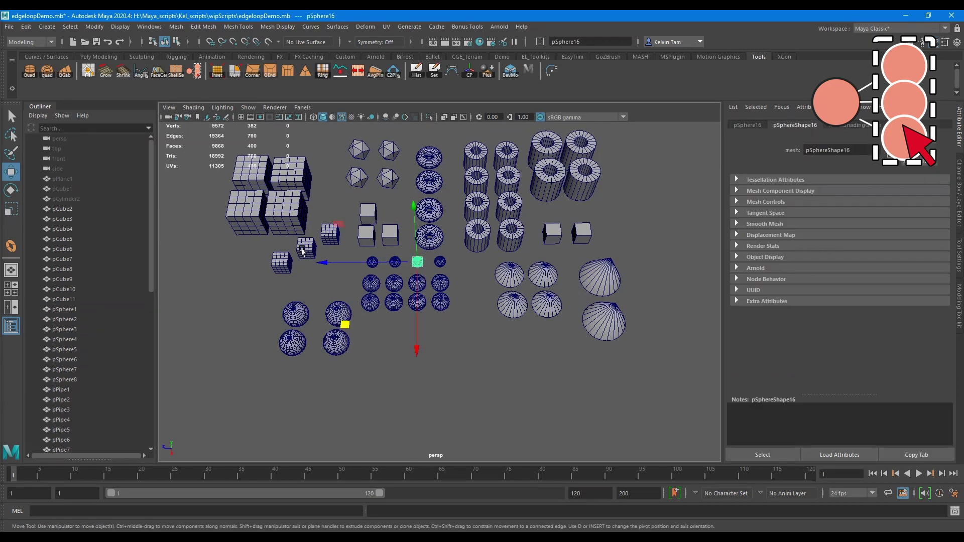
- Use the sameSize option to select same-sized matching spheres, then same-sized pipes from pPipe7
right_click(196, 76)
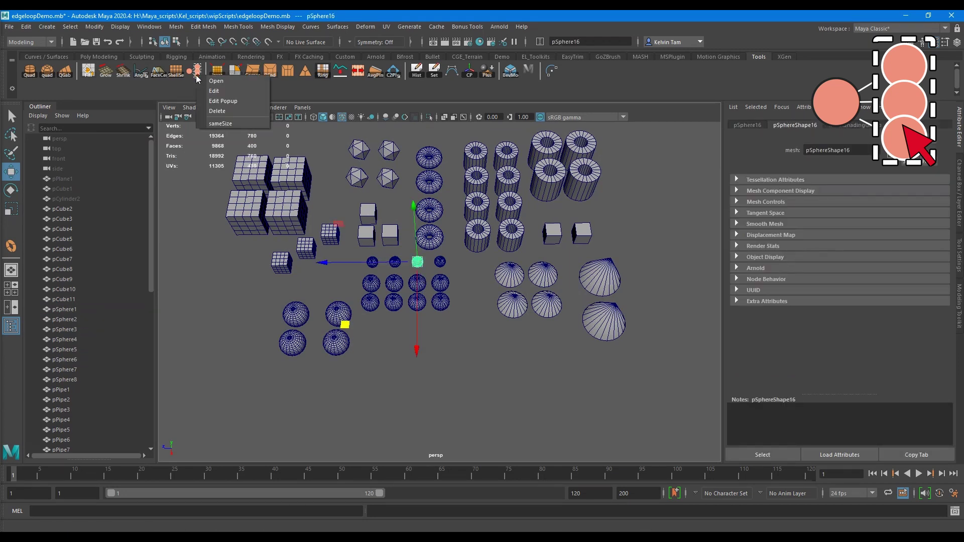
click(216, 123)
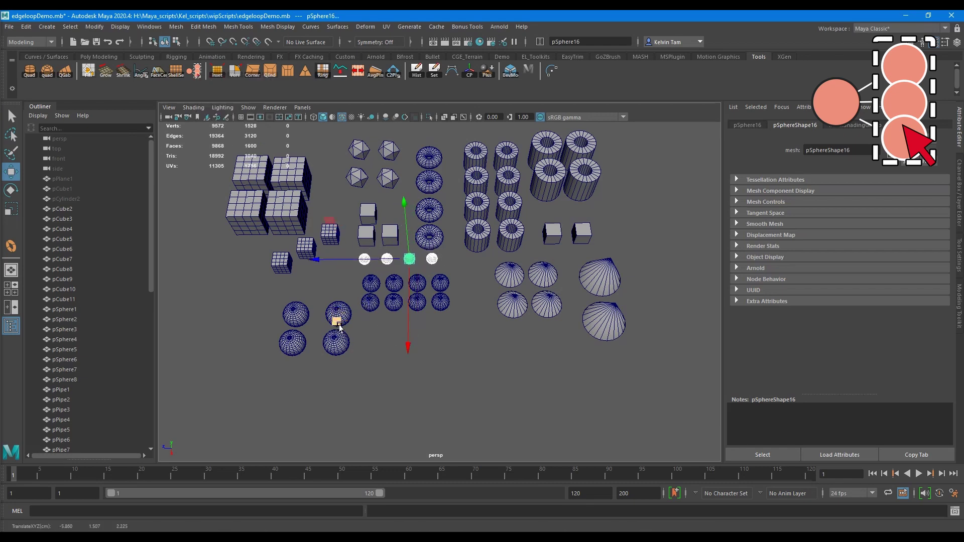
scroll(372, 336, up, 2)
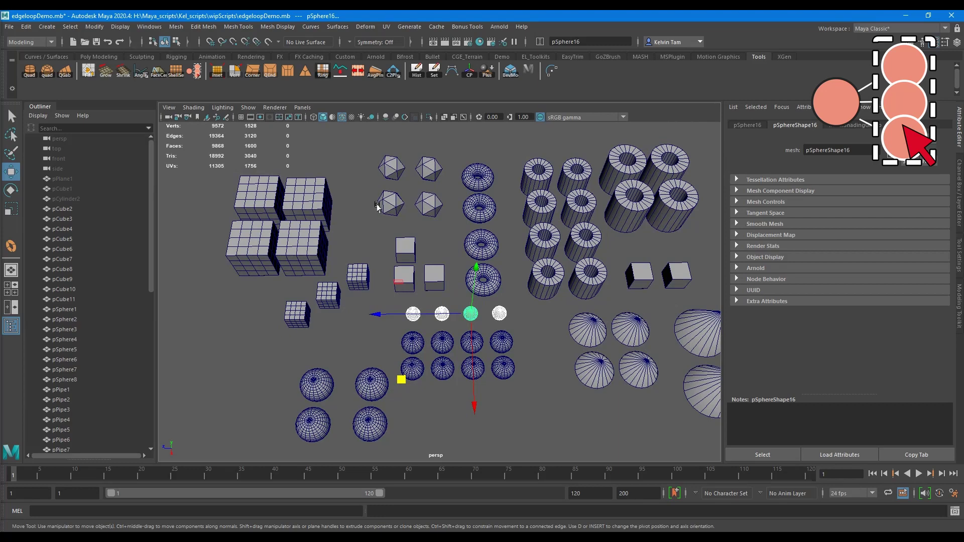
click(476, 210)
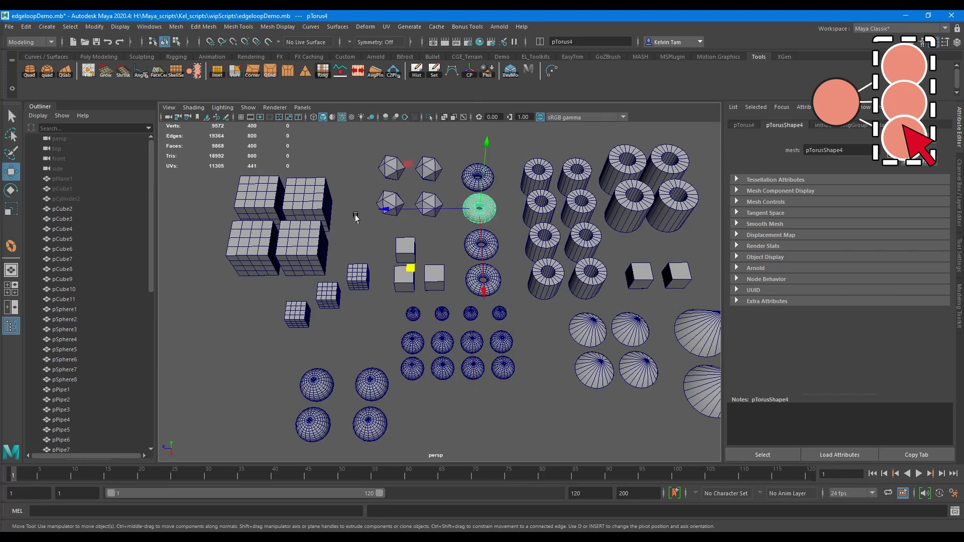
click(582, 240)
right_click(199, 73)
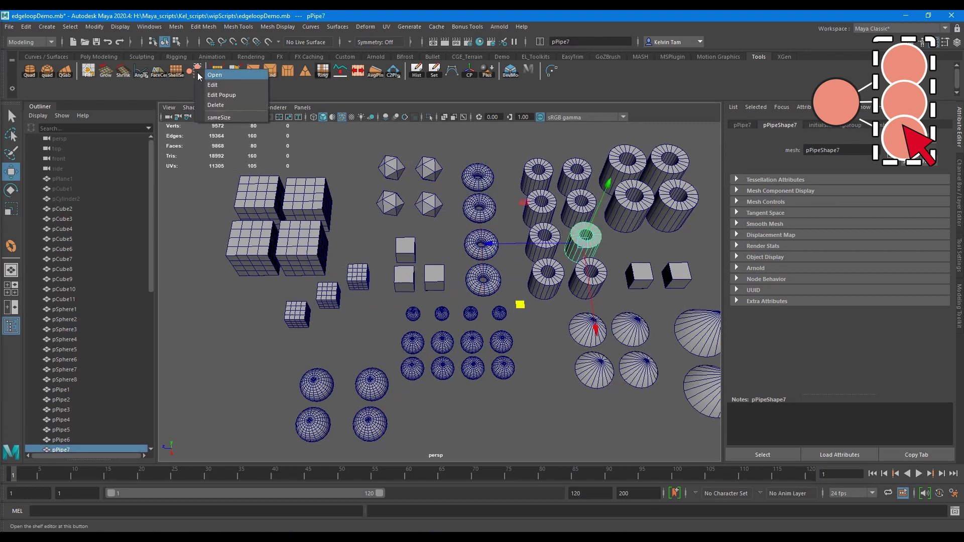
click(219, 117)
- Select cones the same size as pCone3 with sameSize, then frame all objects
alt+middle_drag(621, 333, 451, 285)
click(451, 284)
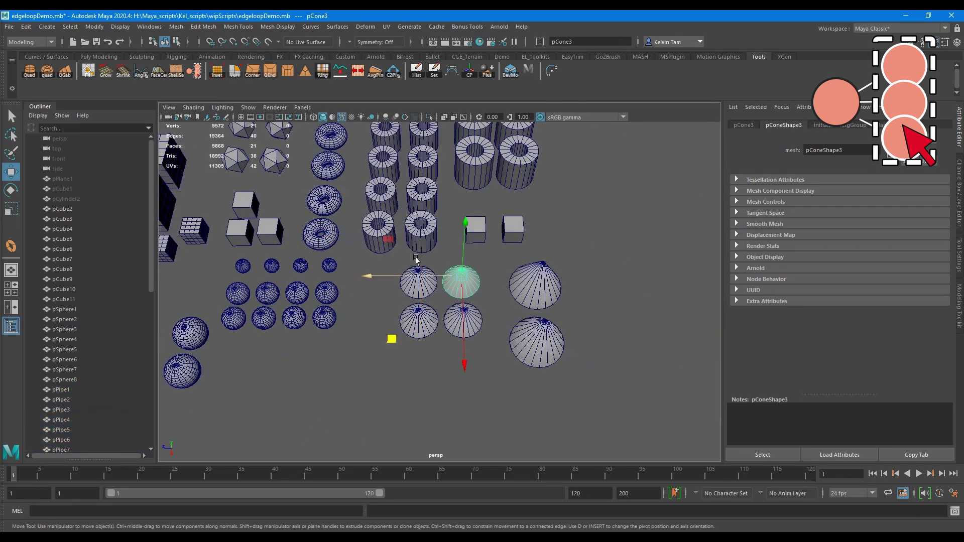
right_click(198, 73)
click(219, 122)
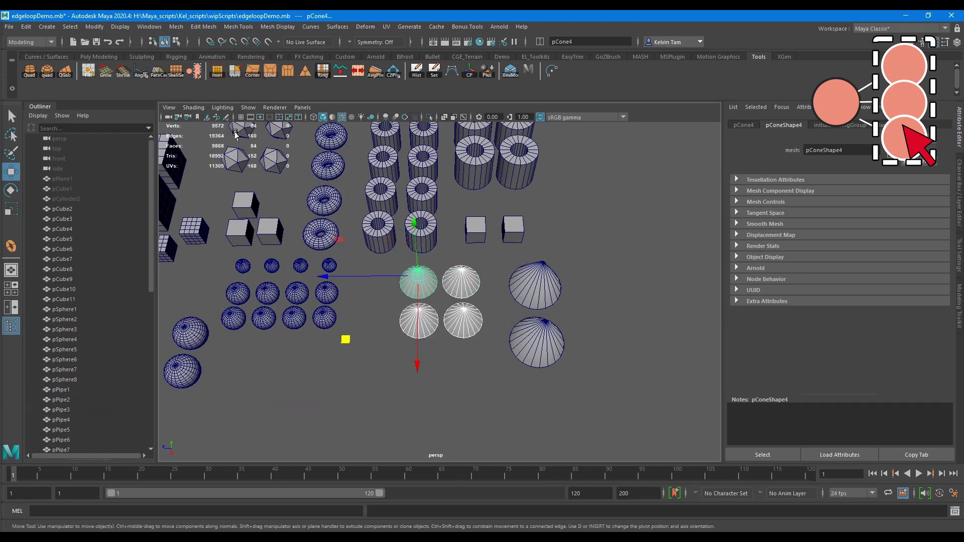
key(a)
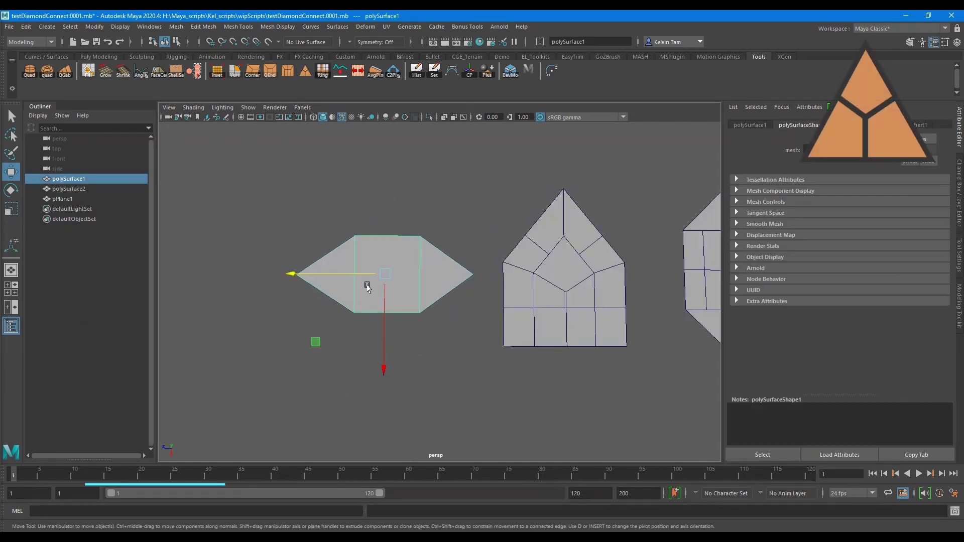
- Apply Quad Diamond Connect to the diamond mesh's two triangular end faces, then connect components
right_drag(321, 274, 327, 284)
click(328, 276)
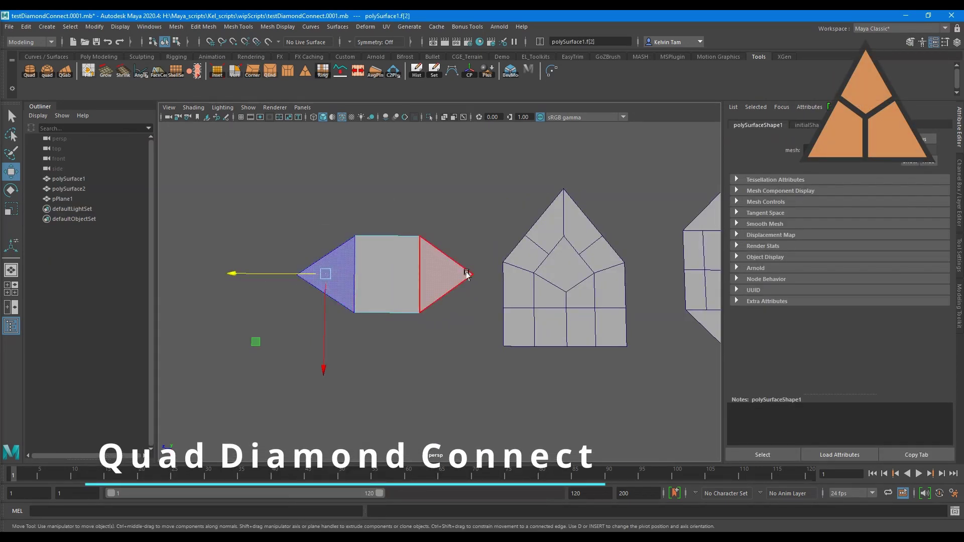
shift+click(459, 273)
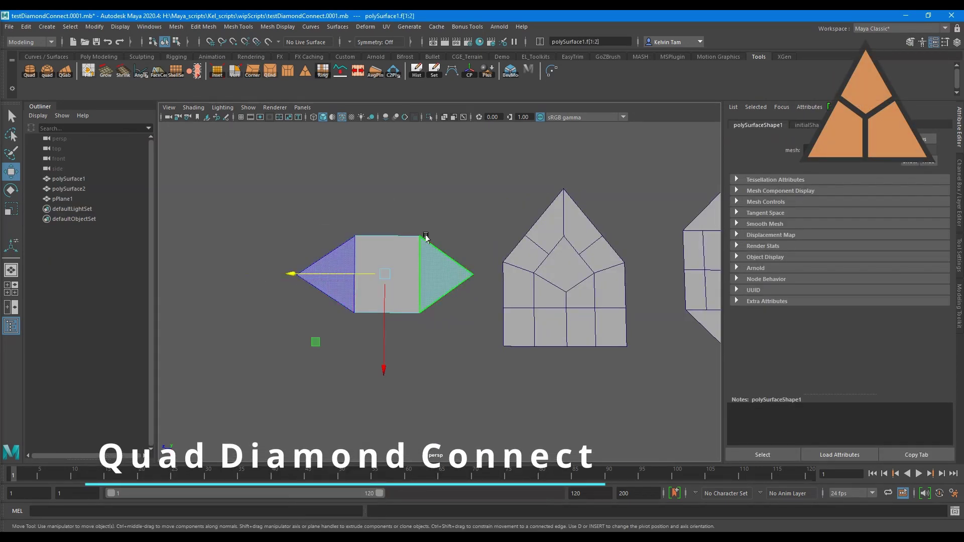
click(306, 72)
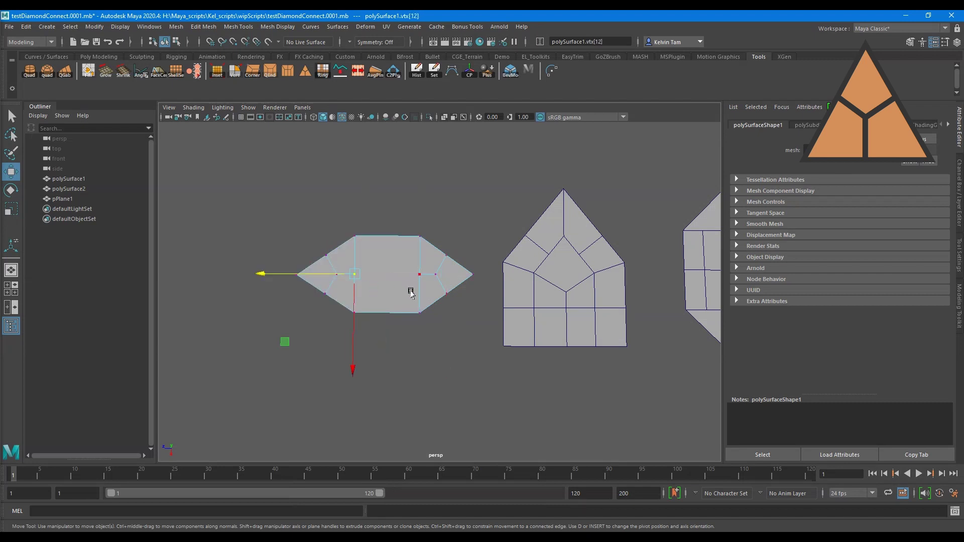
shift+right_drag(442, 286, 486, 345)
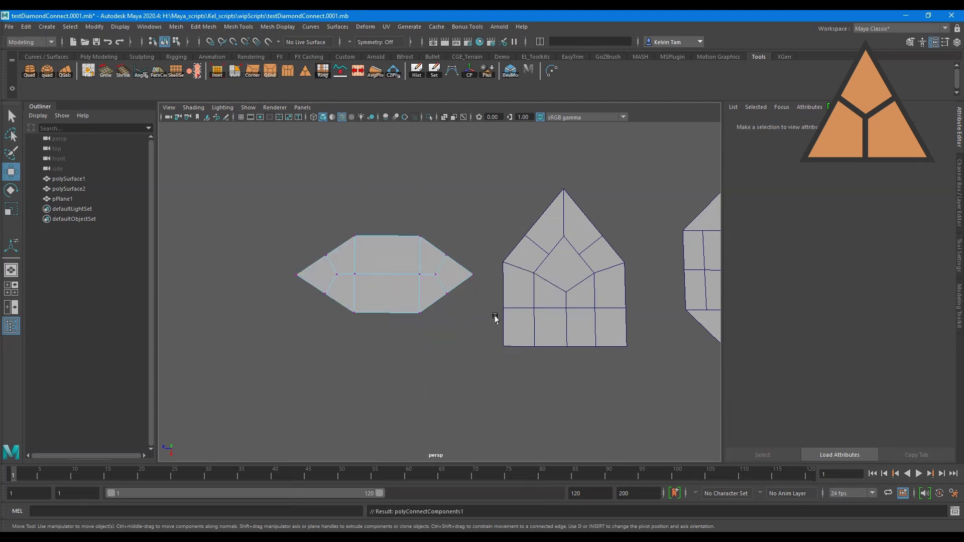
- Collapse the centre diamond face of house mesh polySurface2 into a single vertex
click(568, 263)
key(F11)
click(562, 263)
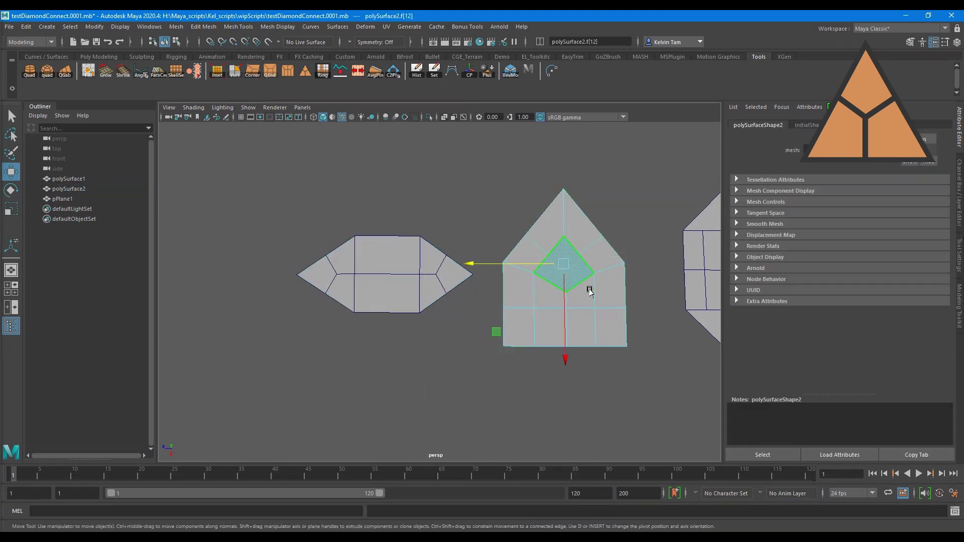
alt+middle_drag(590, 292, 471, 307)
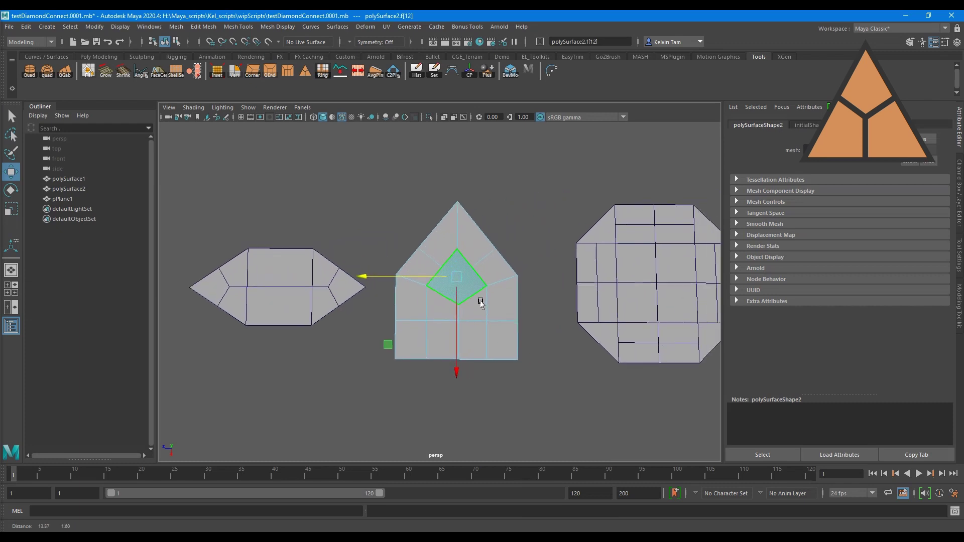
click(305, 74)
alt+drag(442, 256, 340, 271)
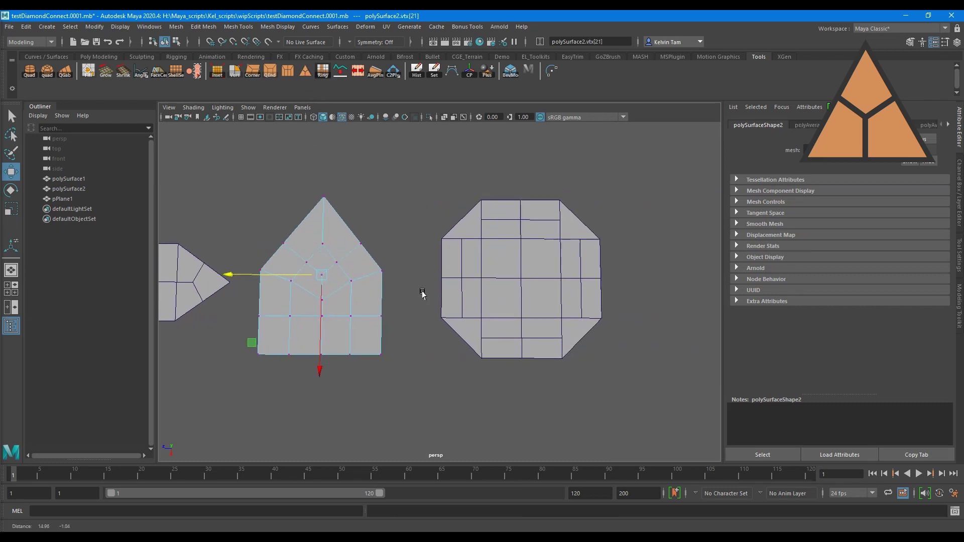
- Select pPlane1's four diagonal corner faces, round them with the corner shelf tool, and return to object mode
click(399, 252)
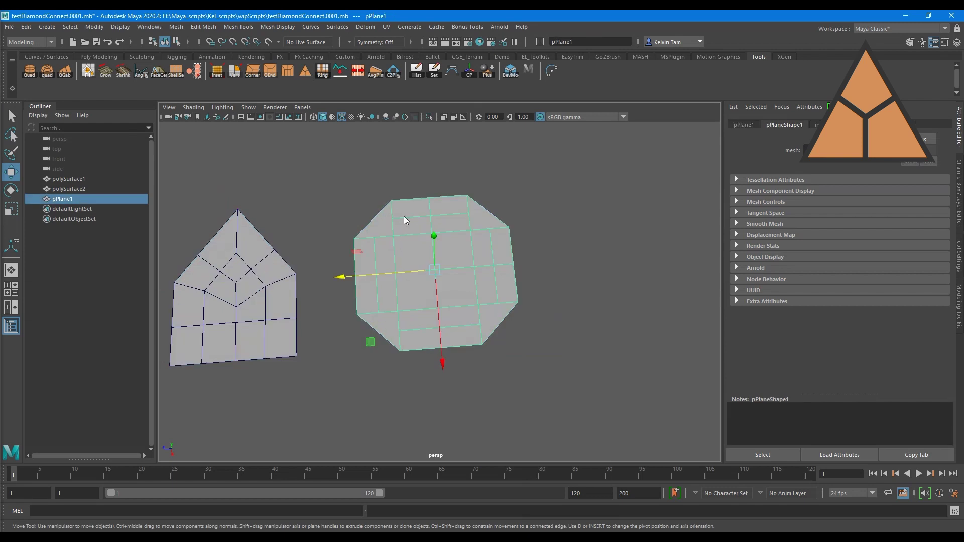
key(F11)
click(378, 231)
key(q)
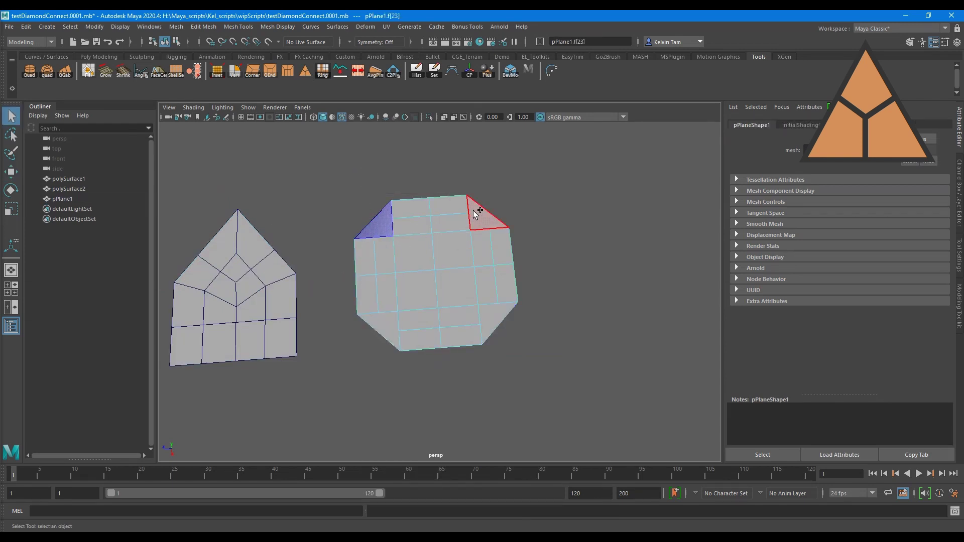
shift+click(483, 211)
shift+click(495, 315)
shift+click(378, 329)
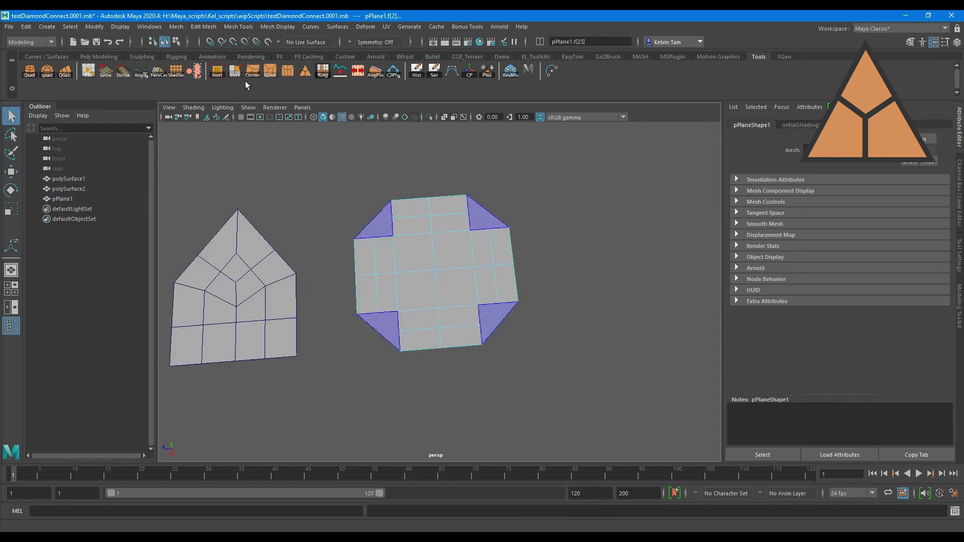
click(307, 71)
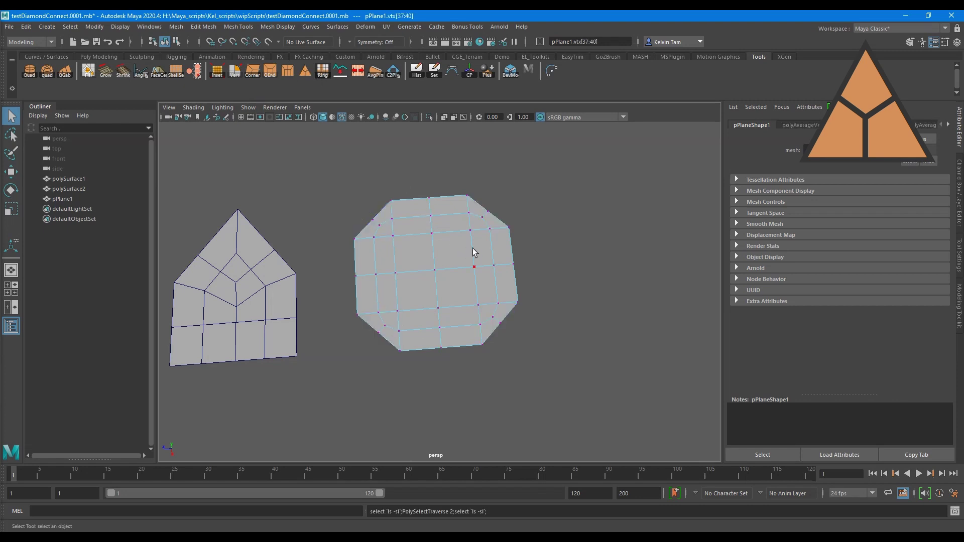
mouse_move(525, 227)
alt+mouse_down()
mouse_move(523, 271)
mouse_move(523, 224)
alt+mouse_up()
right_drag(422, 231, 464, 209)
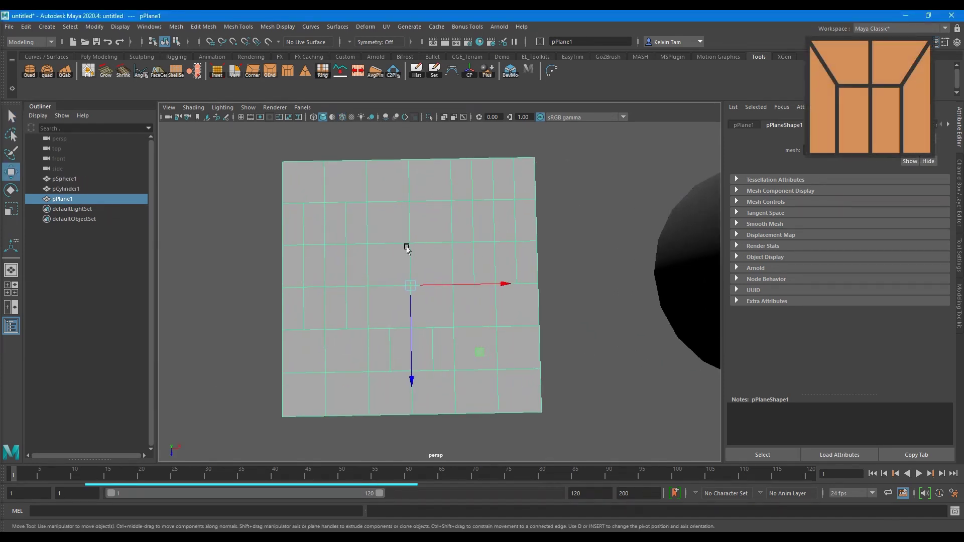
- Turn the top-left and lower-left face pairs of pPlane1 into split-end quads
right_drag(345, 221, 325, 197)
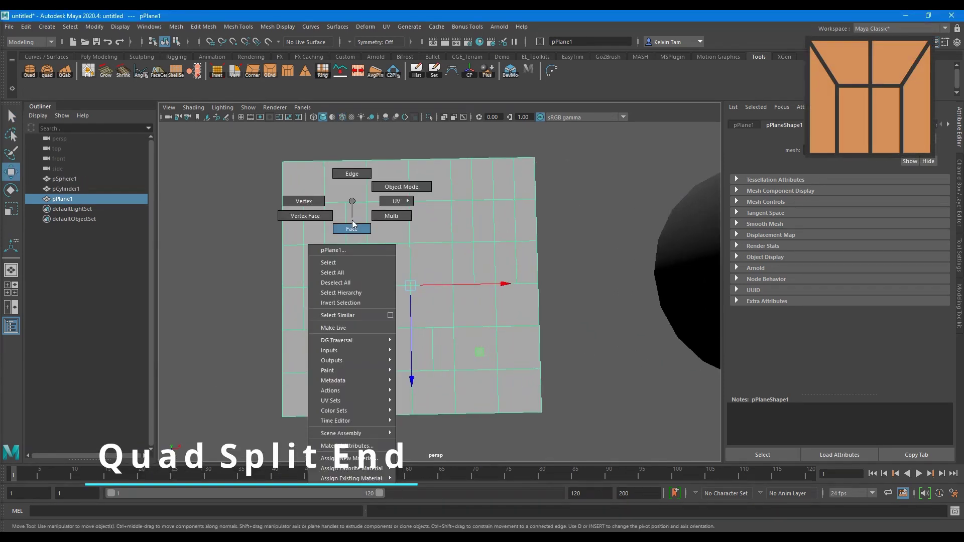
click(315, 189)
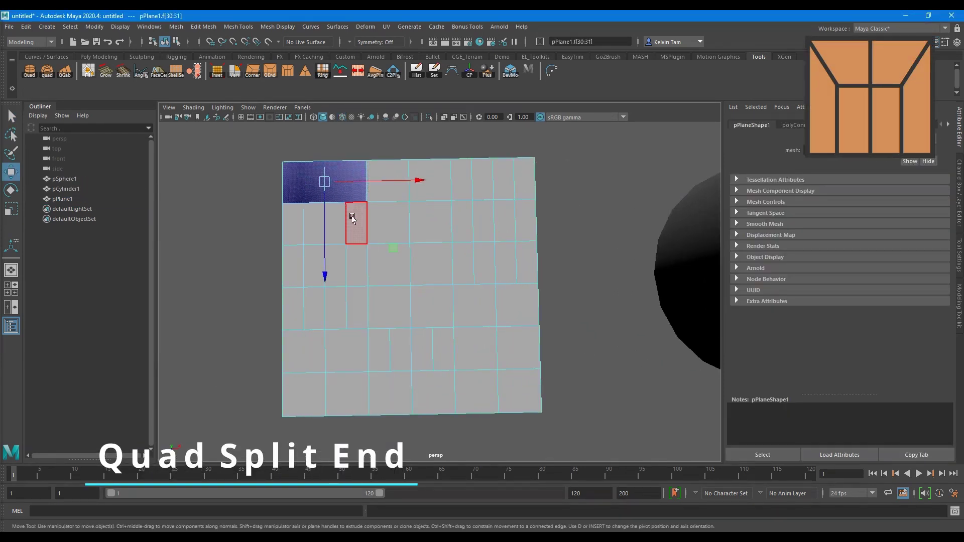
key(q)
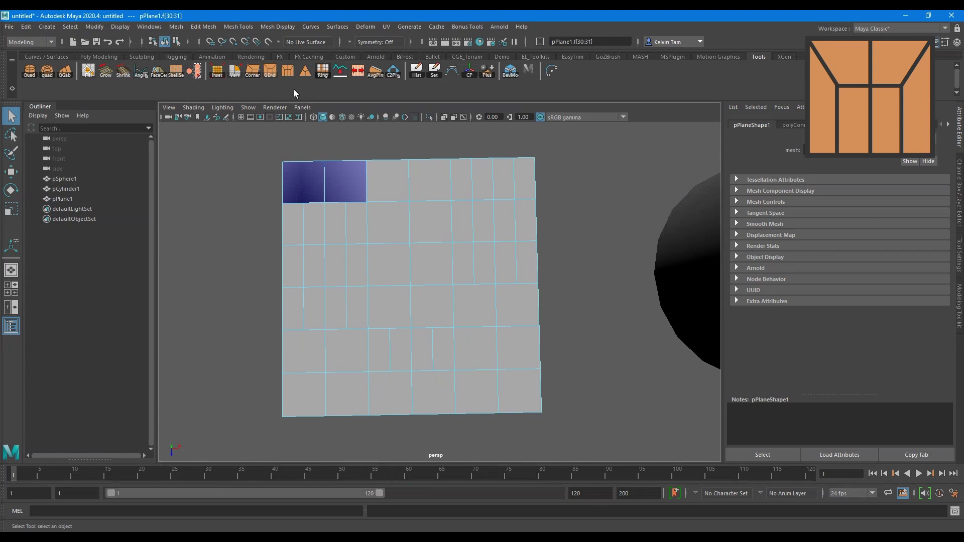
shift+click(304, 347)
shift+click(344, 349)
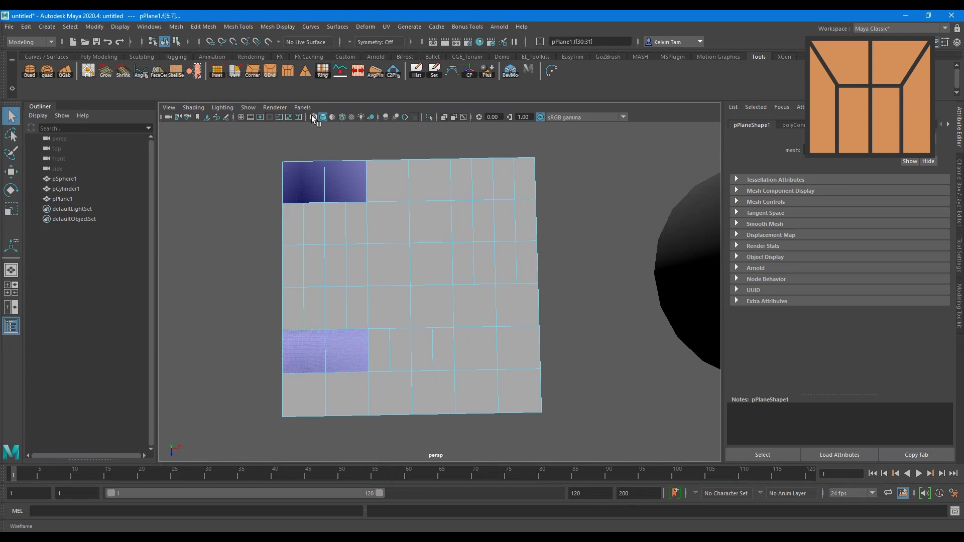
click(289, 72)
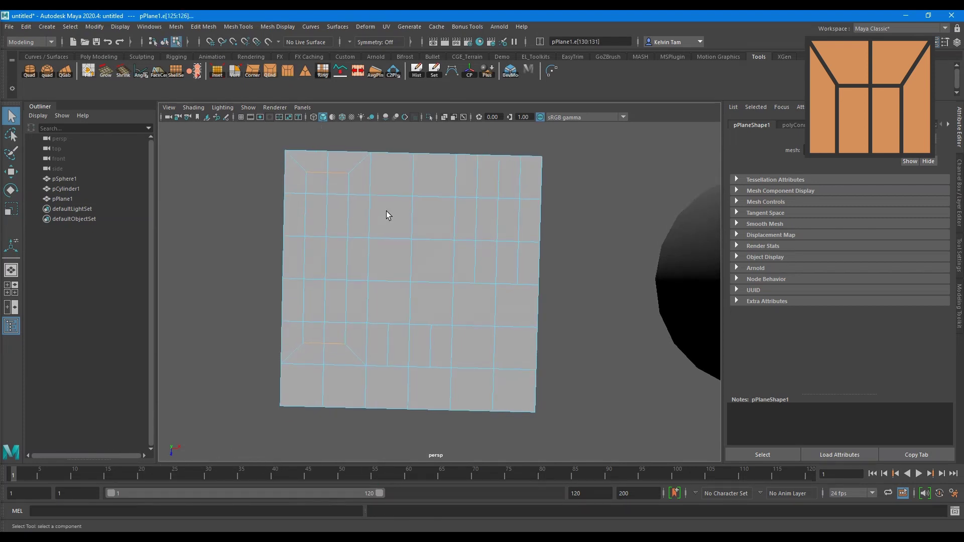
- Turn a centre face pair and a bottom-row face pair into split-end quads
right_drag(394, 290, 391, 300)
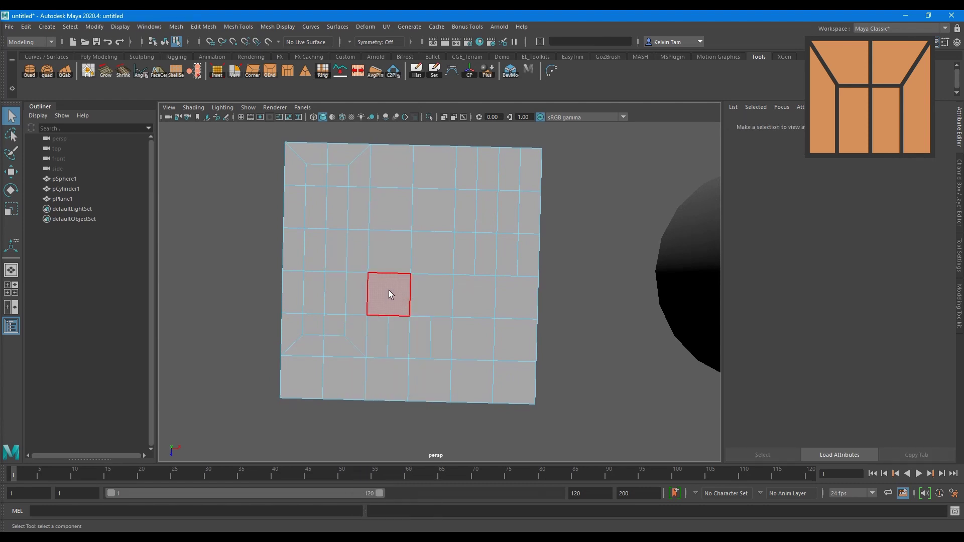
click(389, 292)
shift+click(427, 293)
shift+click(426, 374)
shift+click(393, 363)
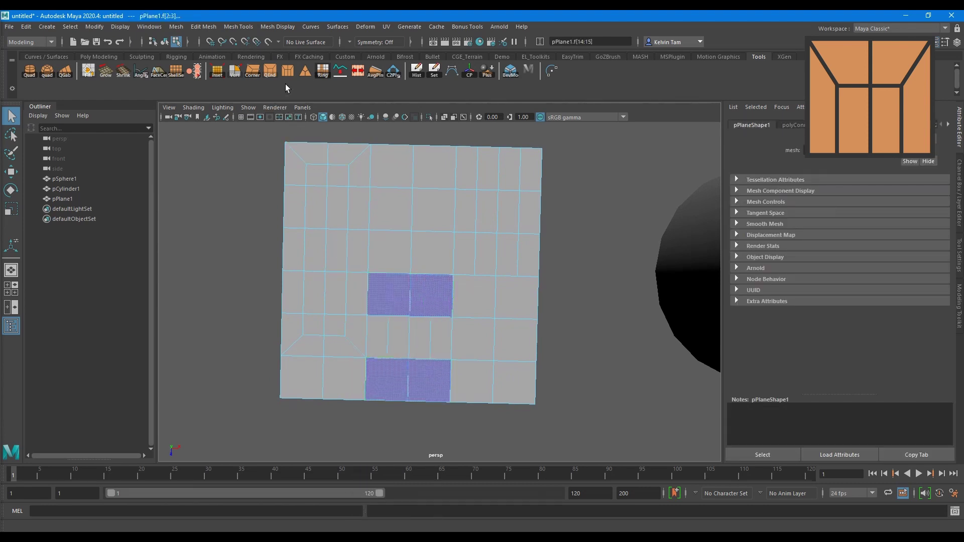
click(288, 74)
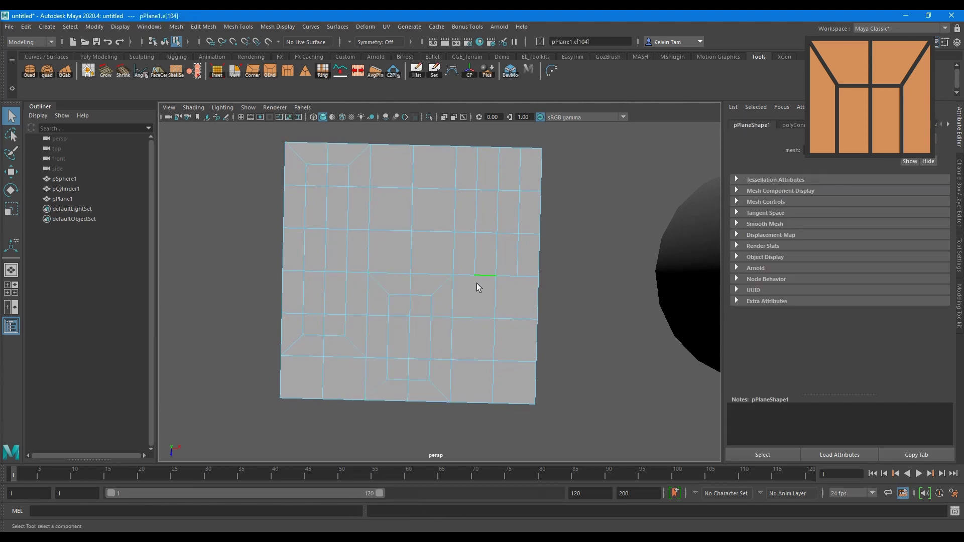
- Turn a right-side face pair into a split-end quad, then select the cylinder
right_drag(486, 279, 484, 287)
click(486, 297)
shift+click(518, 298)
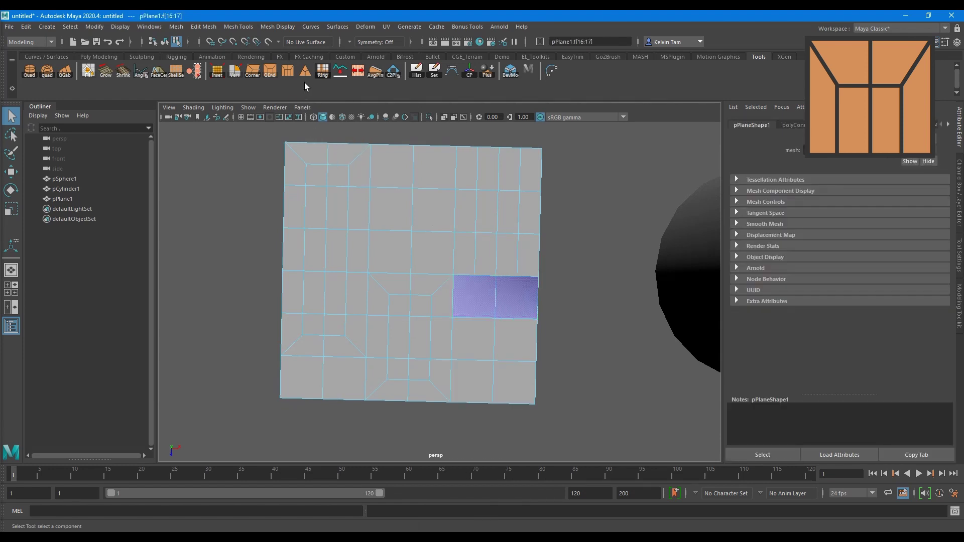
click(292, 74)
alt+middle_drag(522, 260, 420, 274)
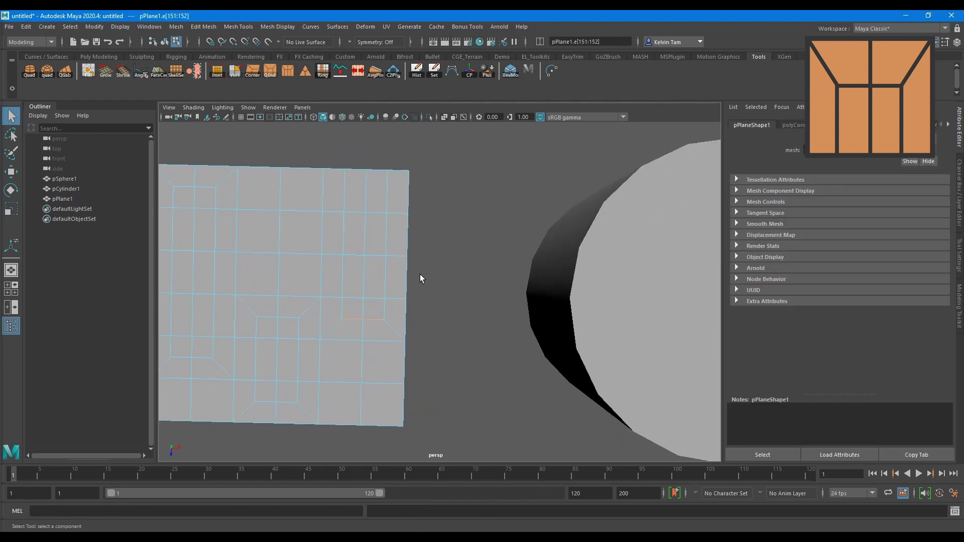
scroll(574, 310, down, 2)
alt+drag(574, 309, 561, 255)
click(585, 252)
- Turn four face pairs on pCylinder1's side into split-end quads
alt+middle_drag(586, 252, 475, 278)
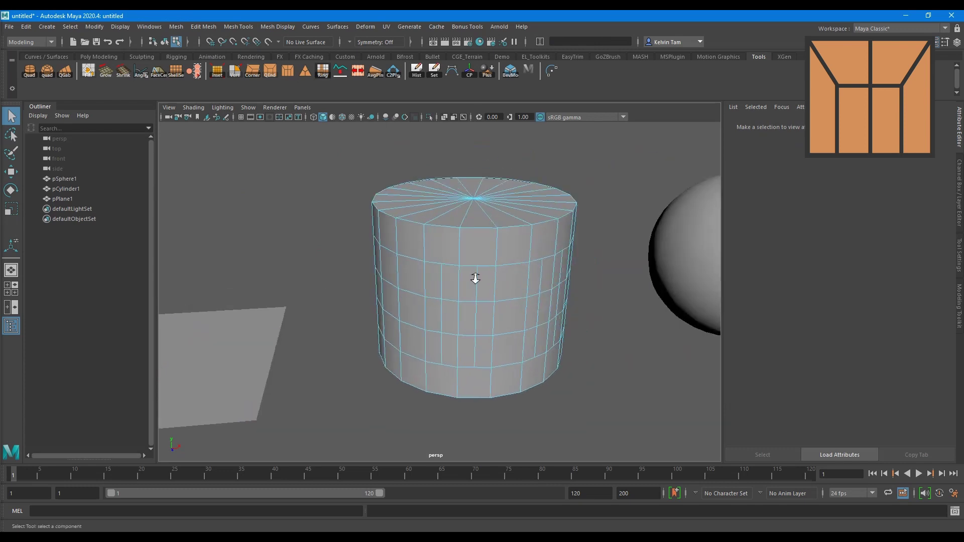
scroll(475, 279, up, 3)
drag(402, 173, 447, 206)
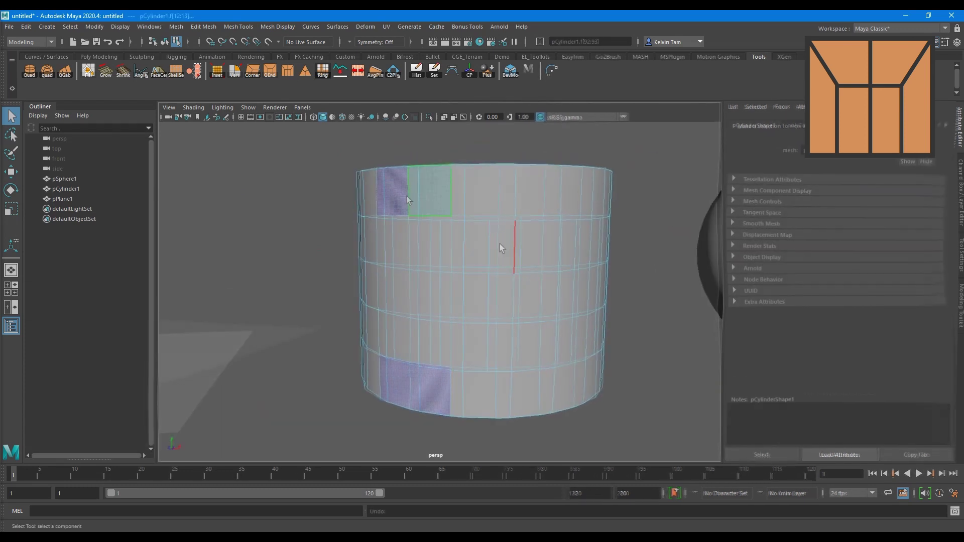
shift+click(433, 372)
shift+click(522, 390)
shift+click(560, 384)
shift+click(544, 183)
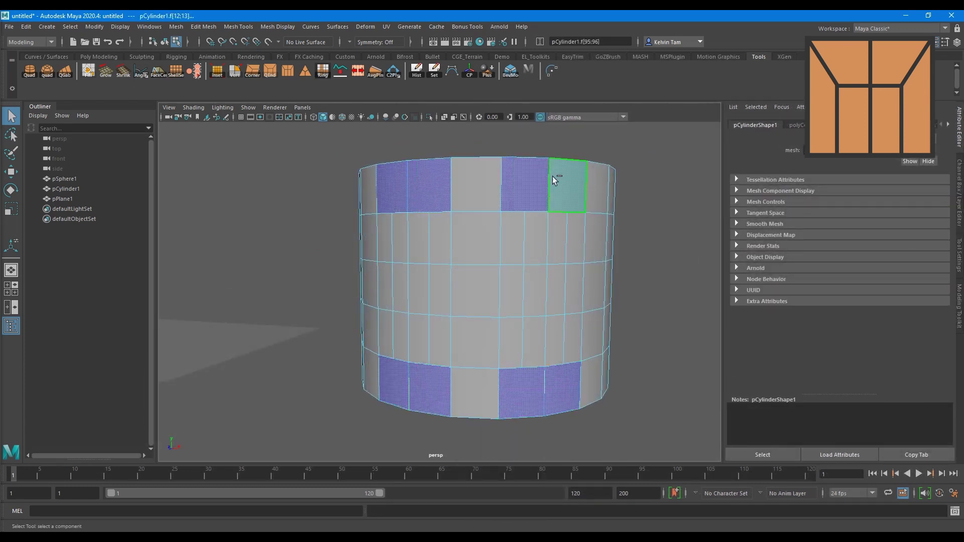
click(289, 72)
- Turn a top face pair and a lower face pair on pSphere1 into split-end quads
scroll(525, 322, down, 3)
alt+drag(524, 323, 434, 292)
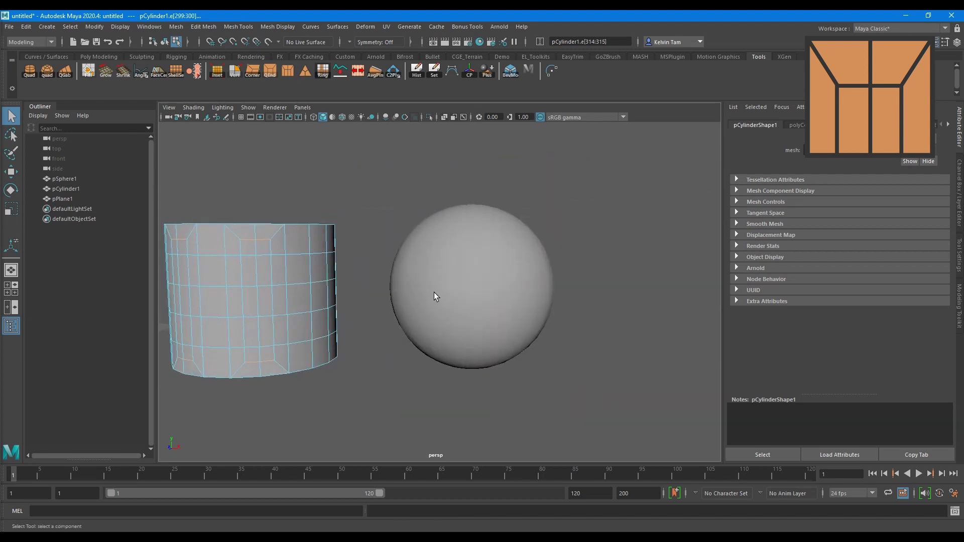
click(434, 293)
scroll(443, 287, up, 3)
click(442, 185)
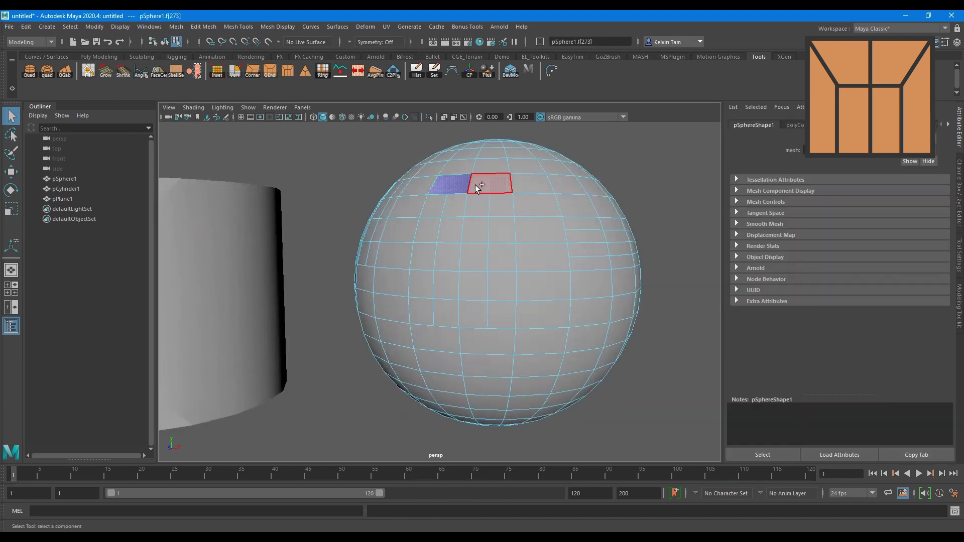
shift+click(477, 184)
shift+click(486, 341)
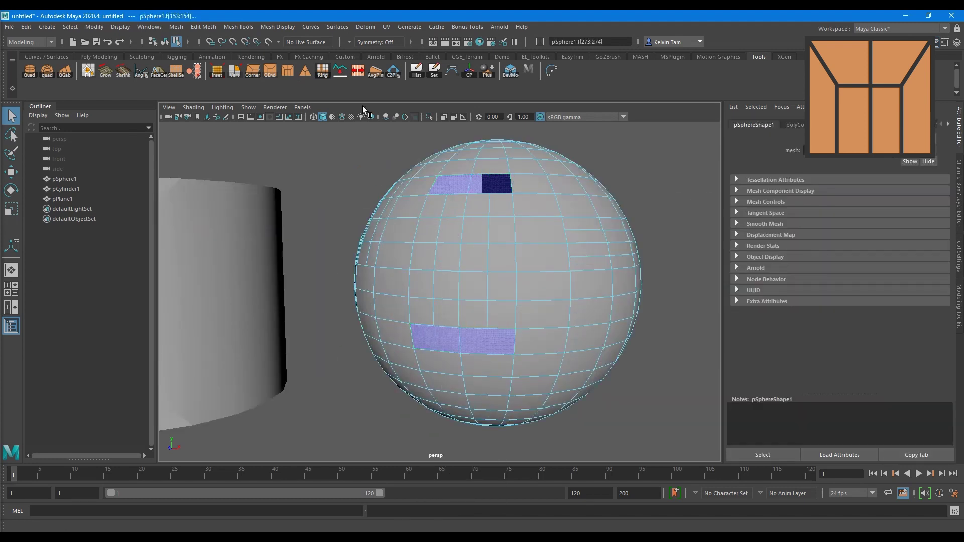
click(291, 71)
- Add a split-end quad to a face pair on the sphere's lower side
click(483, 296)
mouse_move(484, 297)
alt+mouse_down()
mouse_move(496, 309)
mouse_move(507, 296)
alt+mouse_up()
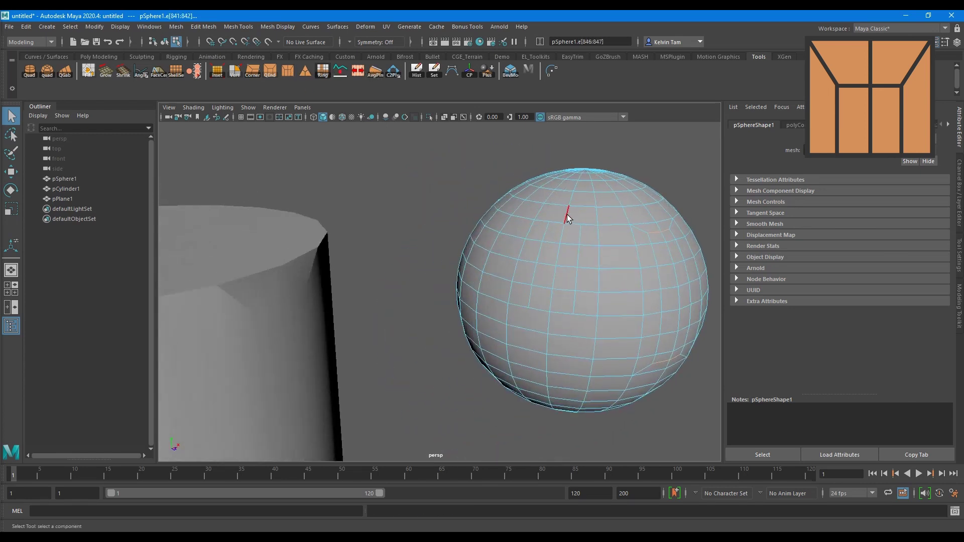
right_drag(578, 215, 578, 241)
click(572, 209)
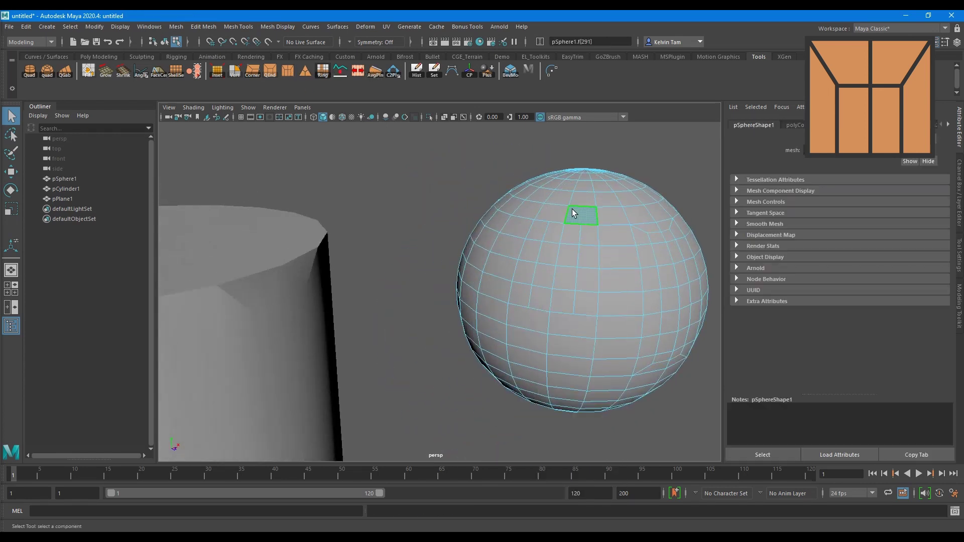
shift+click(568, 322)
click(290, 71)
- Turn vertically stacked face pairs on the sphere into split-end quads
alt+drag(615, 324, 532, 308)
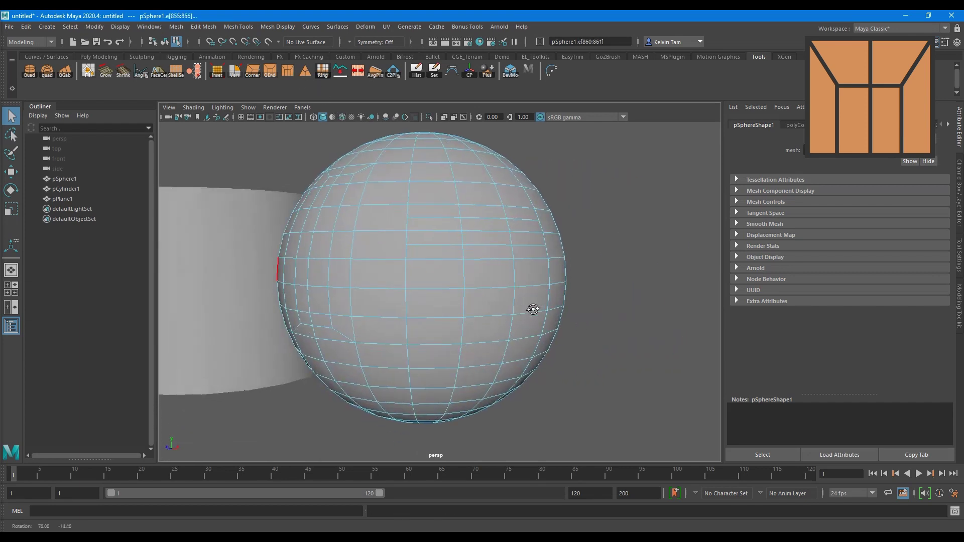
right_drag(440, 213, 440, 241)
drag(391, 214, 397, 239)
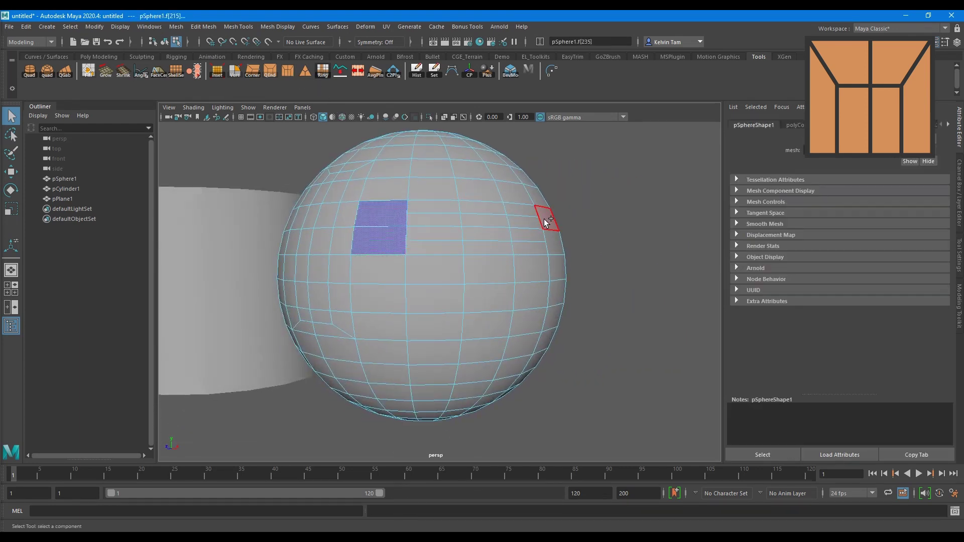
shift+click(557, 243)
alt+drag(556, 243, 506, 267)
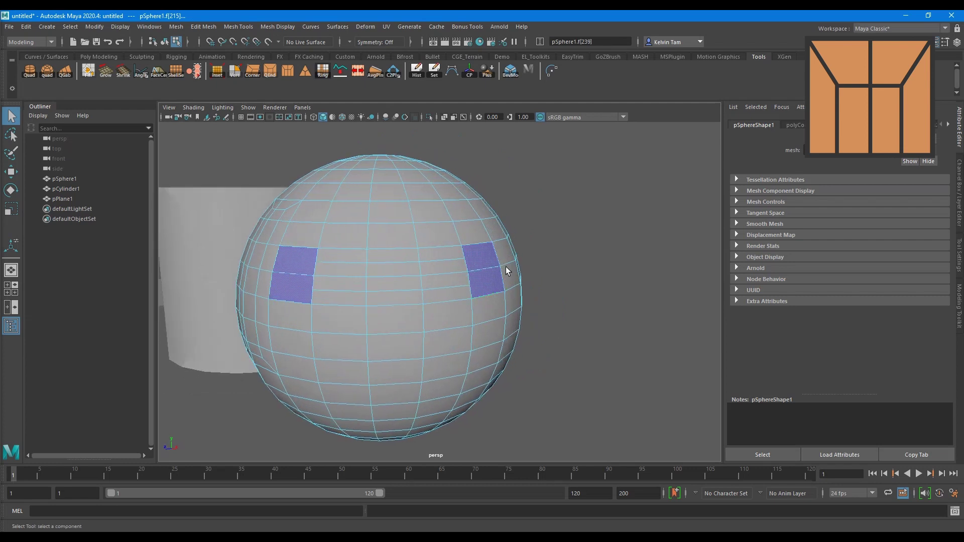
click(287, 71)
- Orbit and zoom to inspect the sphere, then reselect it as a whole object
mouse_move(453, 306)
alt+mouse_down()
mouse_move(417, 339)
mouse_move(398, 300)
alt+mouse_up()
alt+right_drag(398, 301, 479, 265)
key(q)
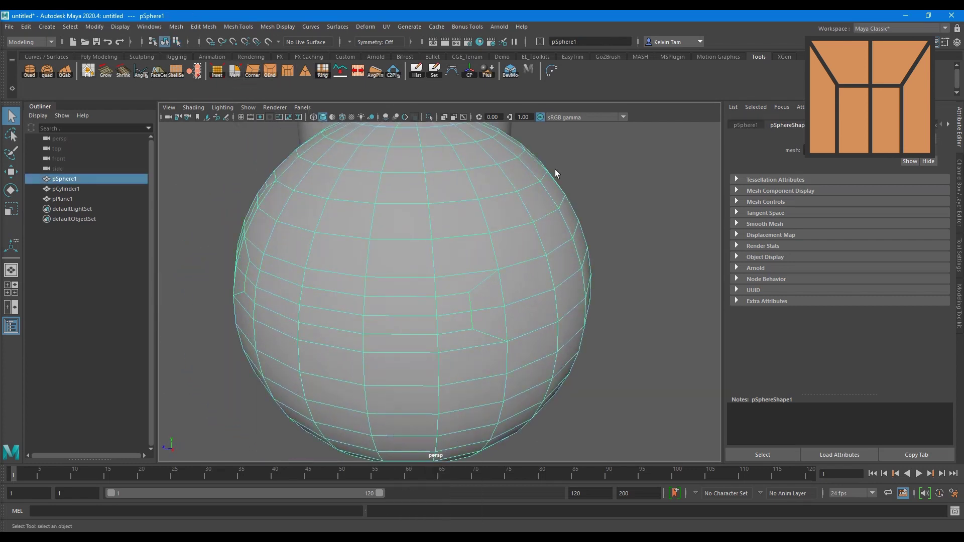
click(555, 170)
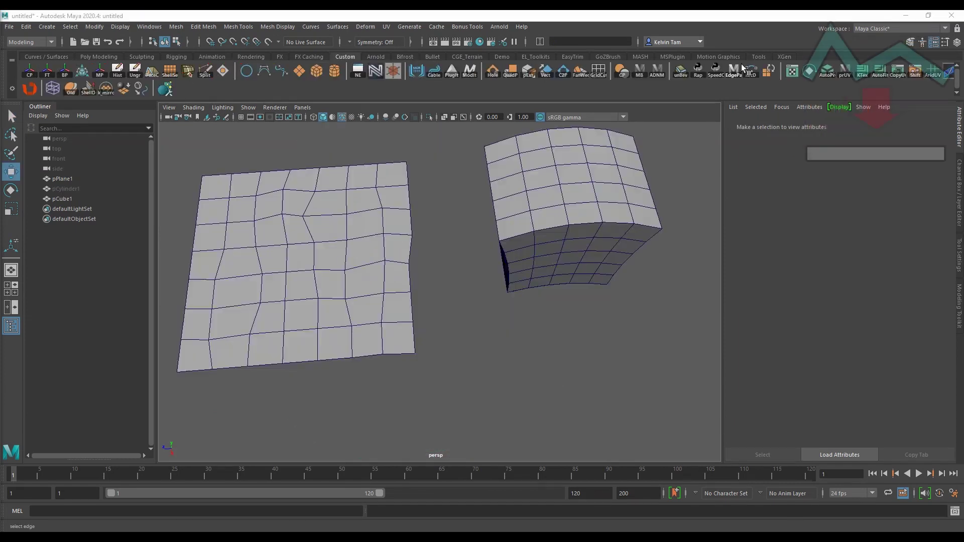
- Select pPlane1's leftmost vertical edge loop in edge mode and straighten it with Straighten Edgeloop
alt+drag(444, 268, 459, 276)
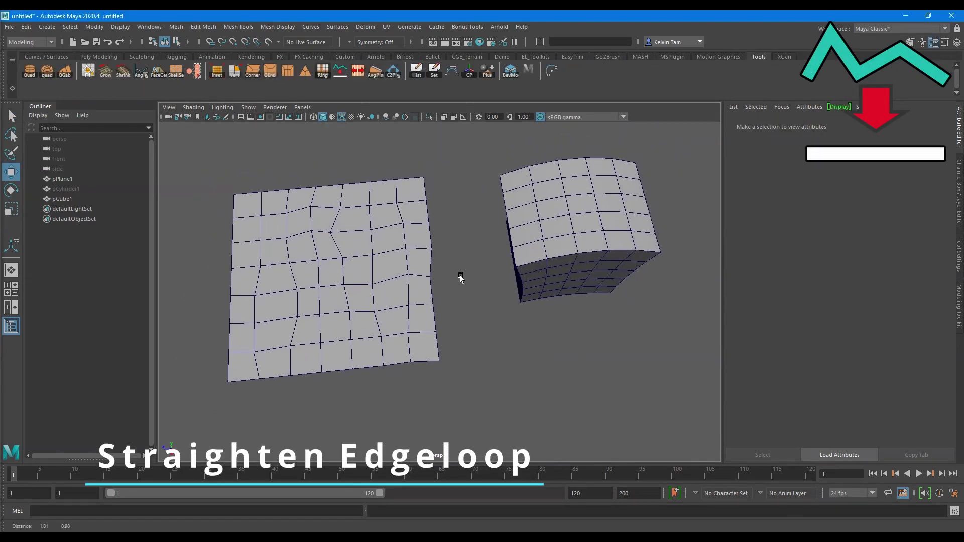
click(303, 254)
right_click(295, 249)
right_drag(295, 240, 295, 222)
click(260, 212)
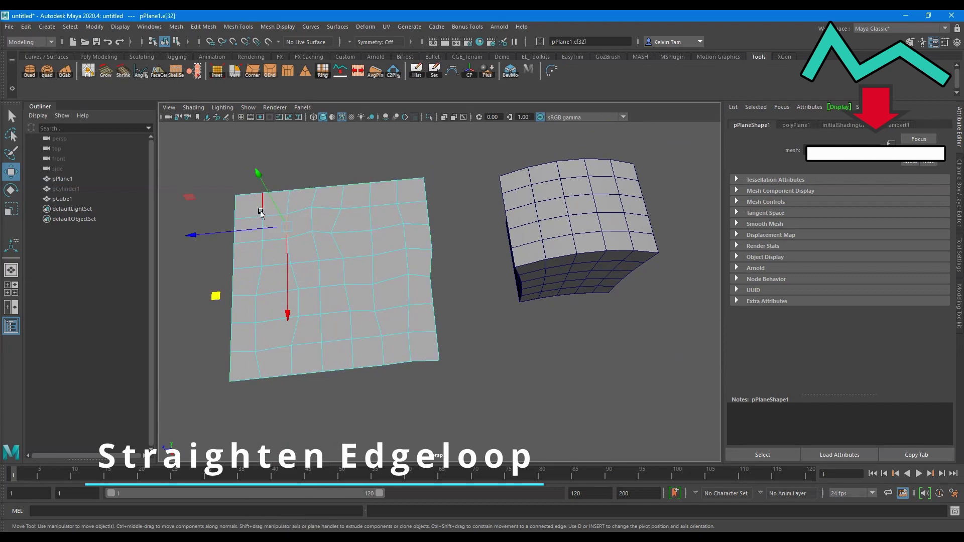
click(329, 217)
shift+click(256, 377)
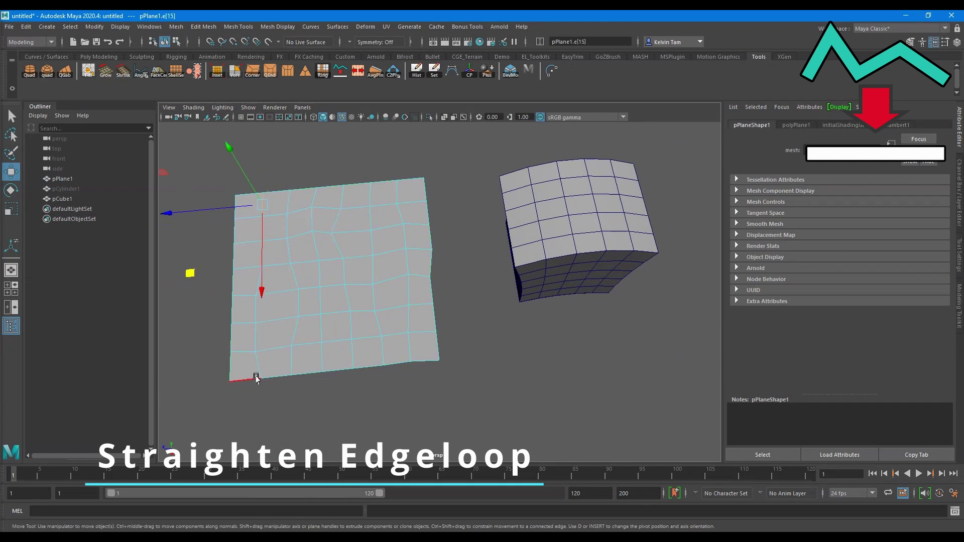
double_click(258, 372)
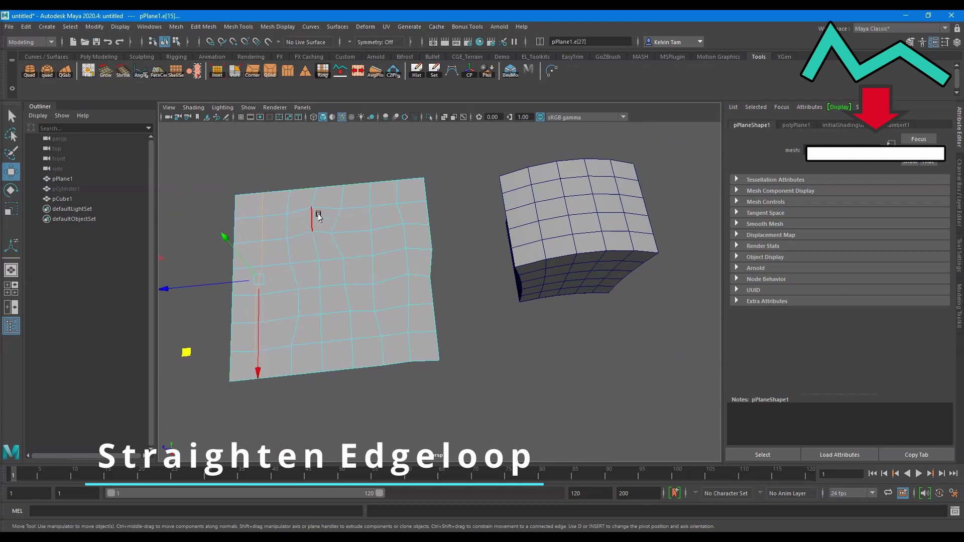
click(344, 74)
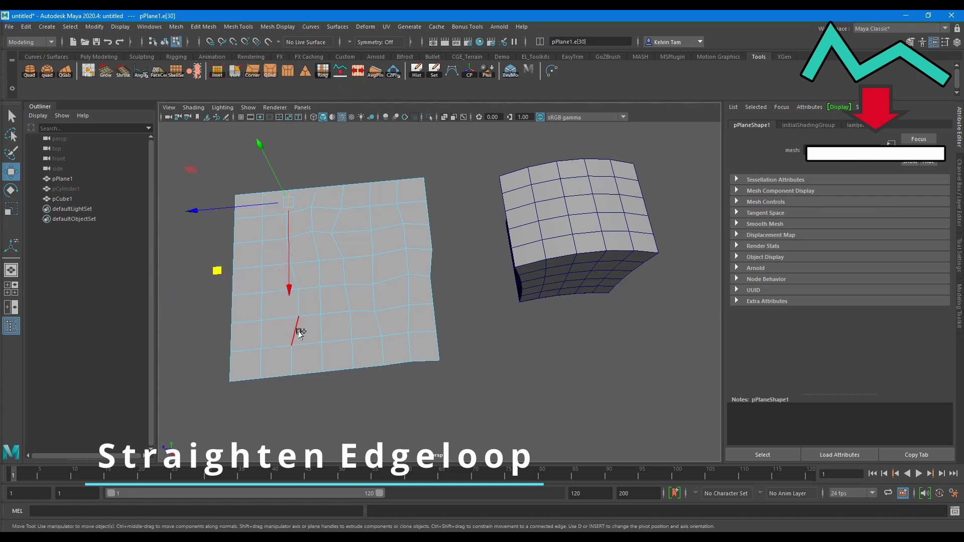
- Straighten the next two vertical edge loops on the plane
double_click(294, 354)
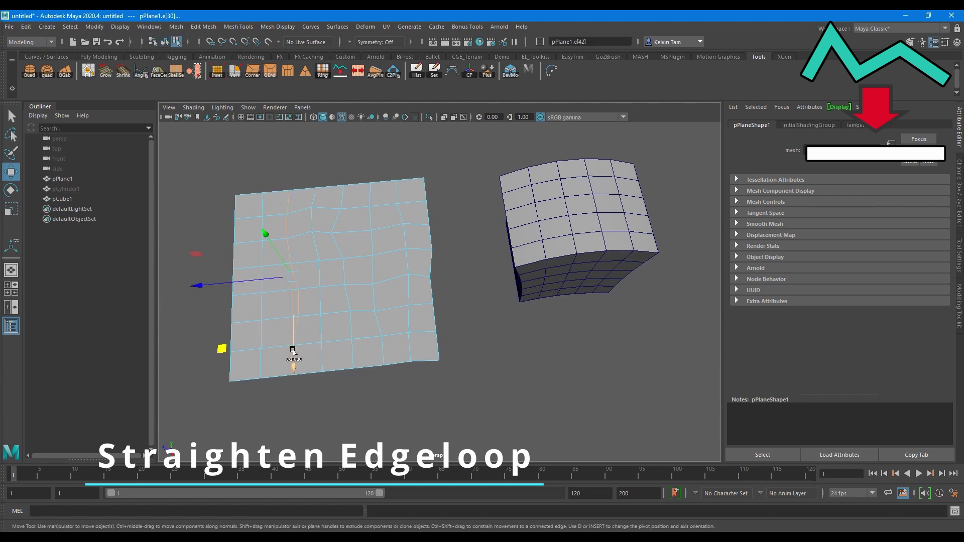
click(345, 74)
click(315, 198)
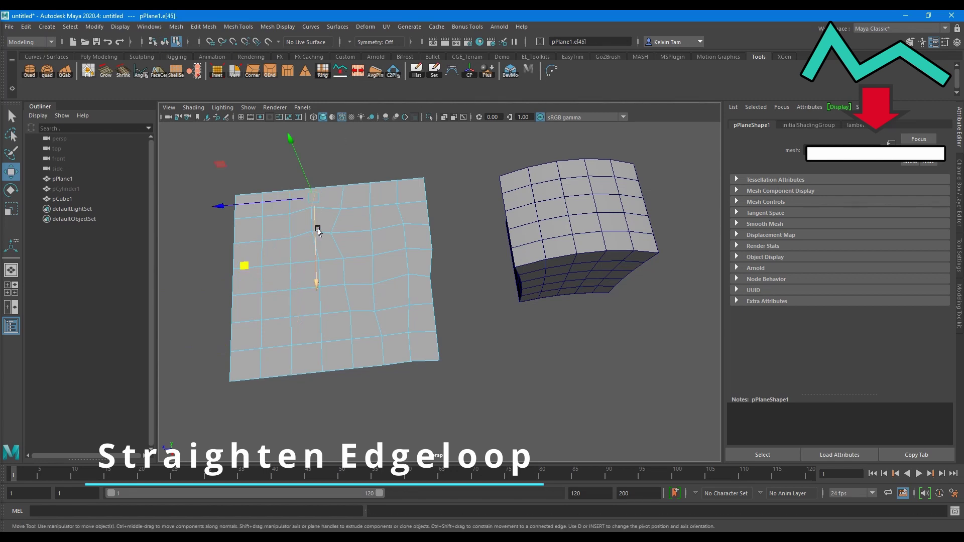
double_click(318, 347)
click(344, 74)
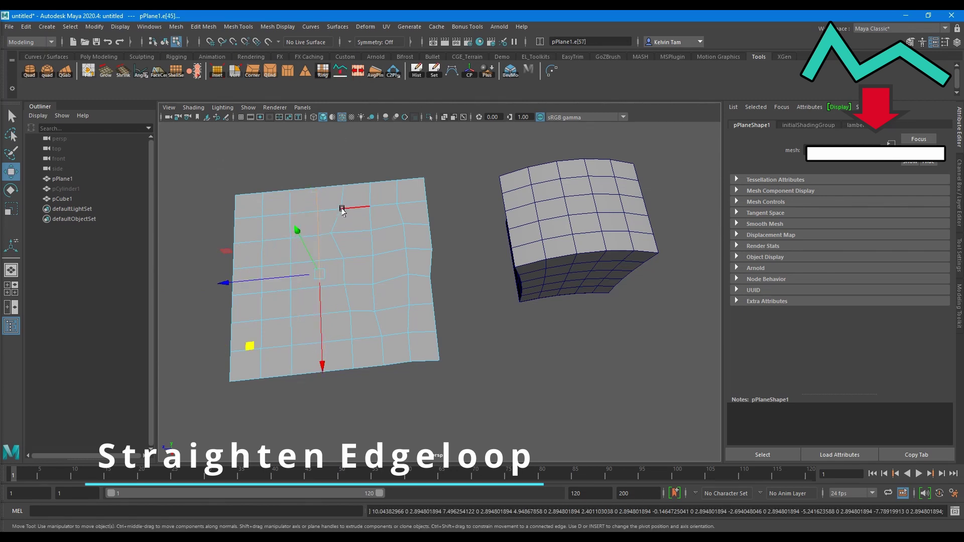
- Straighten a horizontal edge loop running across the plane
alt+drag(342, 211, 333, 222)
click(252, 240)
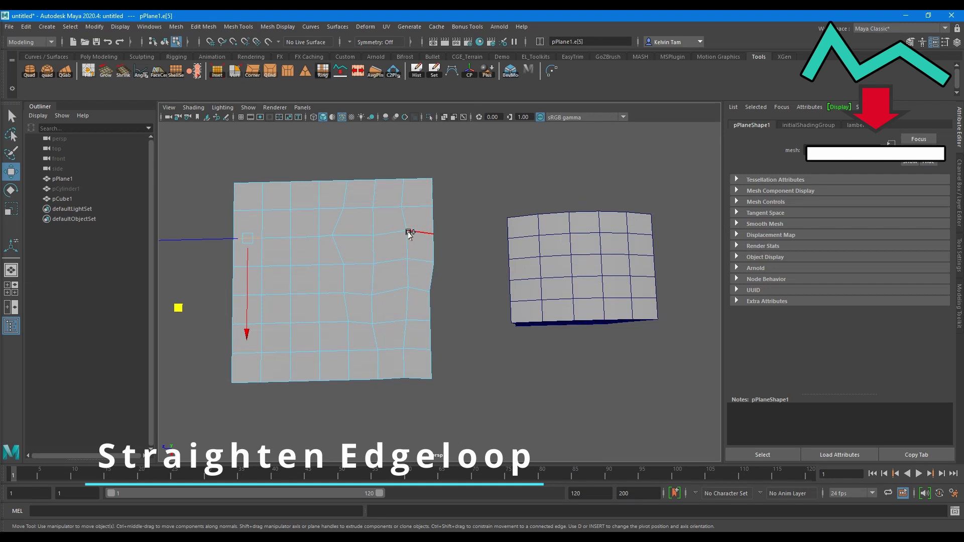
double_click(413, 233)
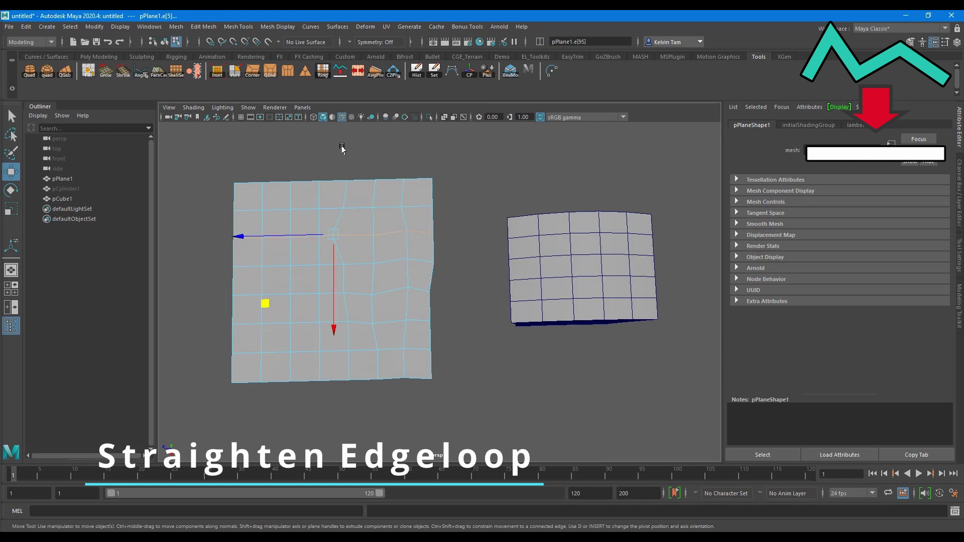
click(341, 73)
- Straighten two more vertical edge loops toward the plane's right side
click(352, 196)
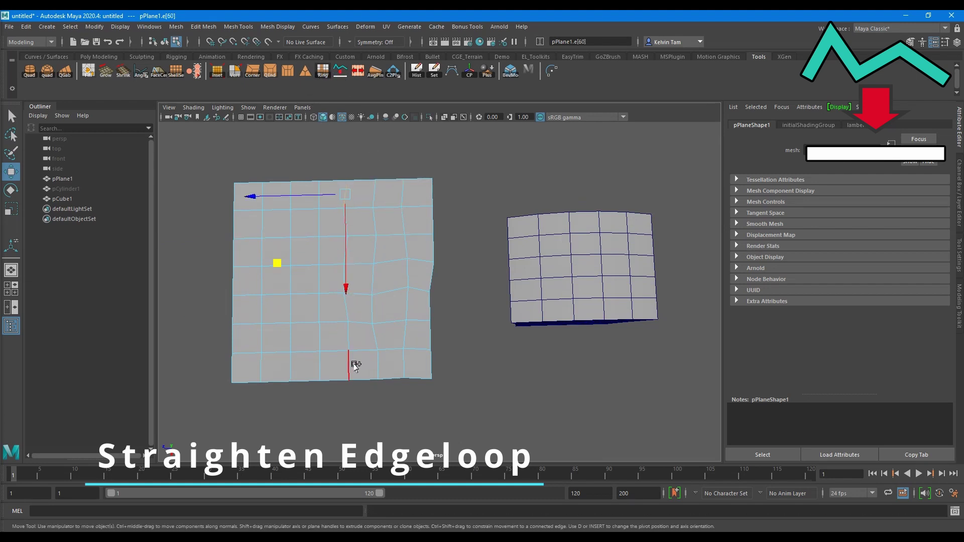
double_click(354, 364)
click(340, 73)
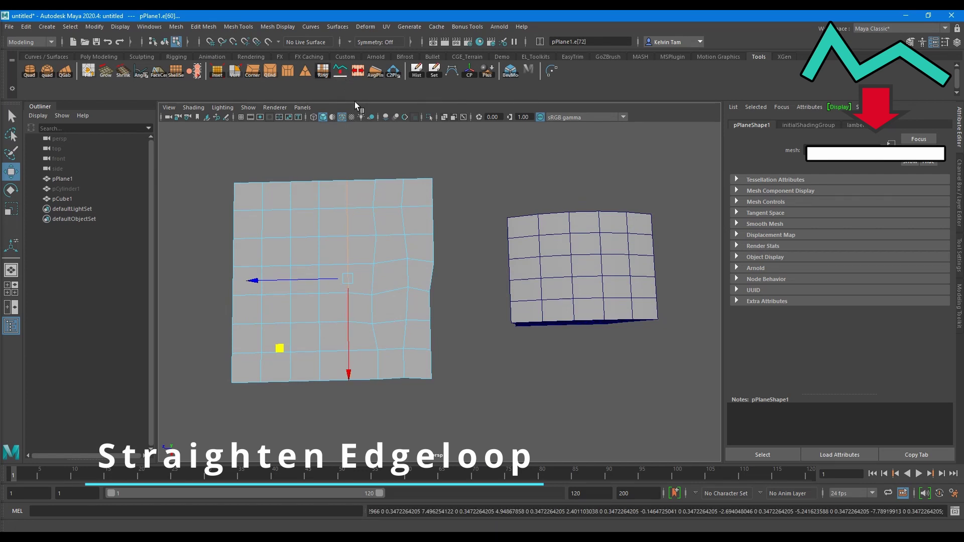
click(375, 202)
double_click(372, 366)
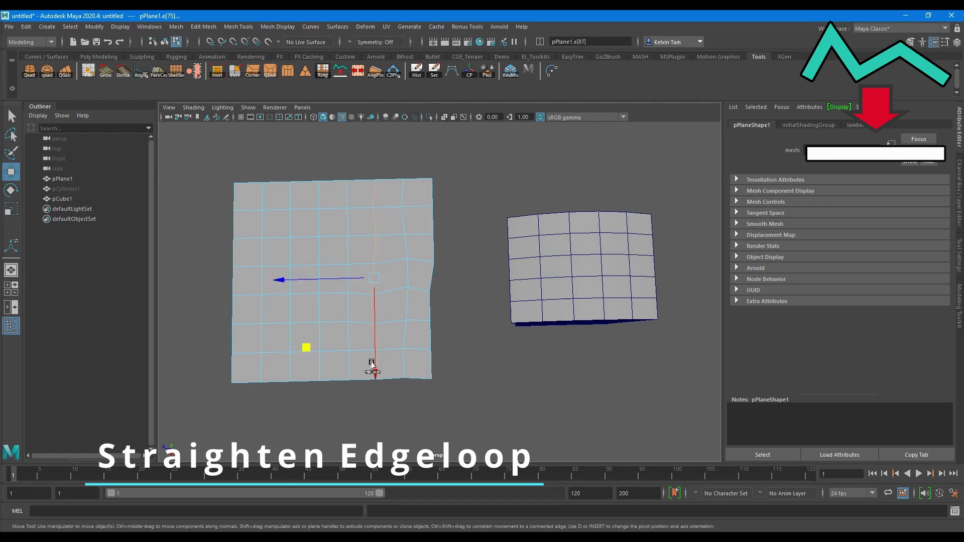
click(340, 73)
- Straighten the last vertical edge loops, including the rightmost one, then deselect the plane
click(402, 193)
double_click(408, 362)
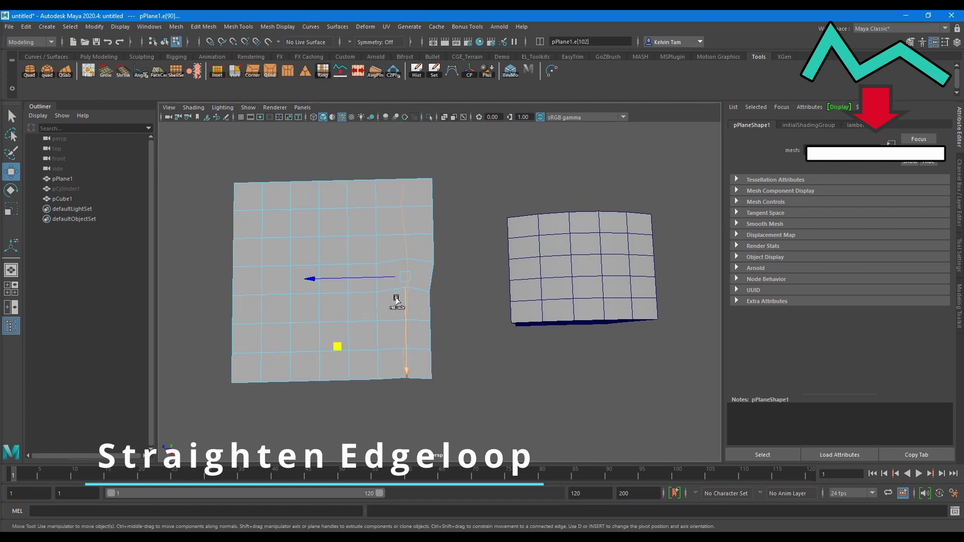
click(340, 72)
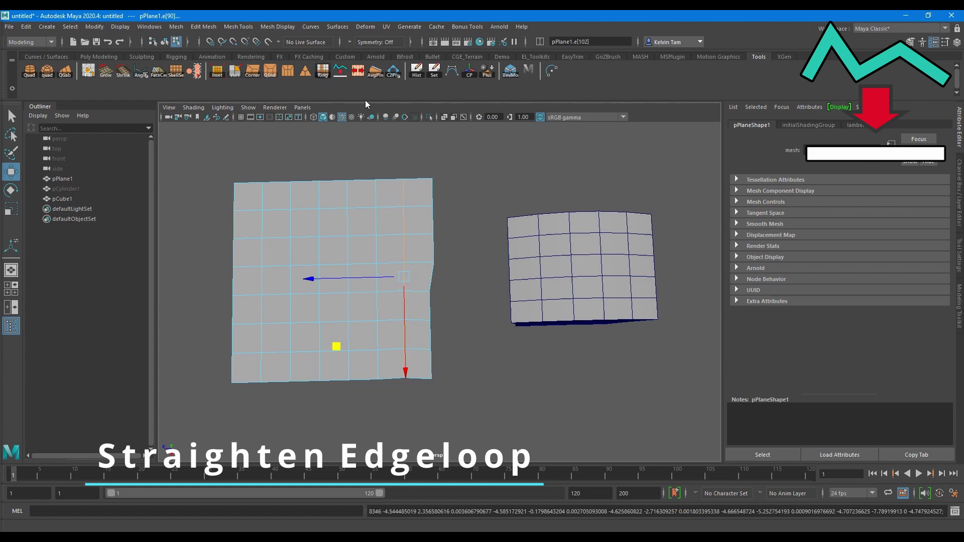
click(430, 191)
double_click(433, 364)
click(341, 73)
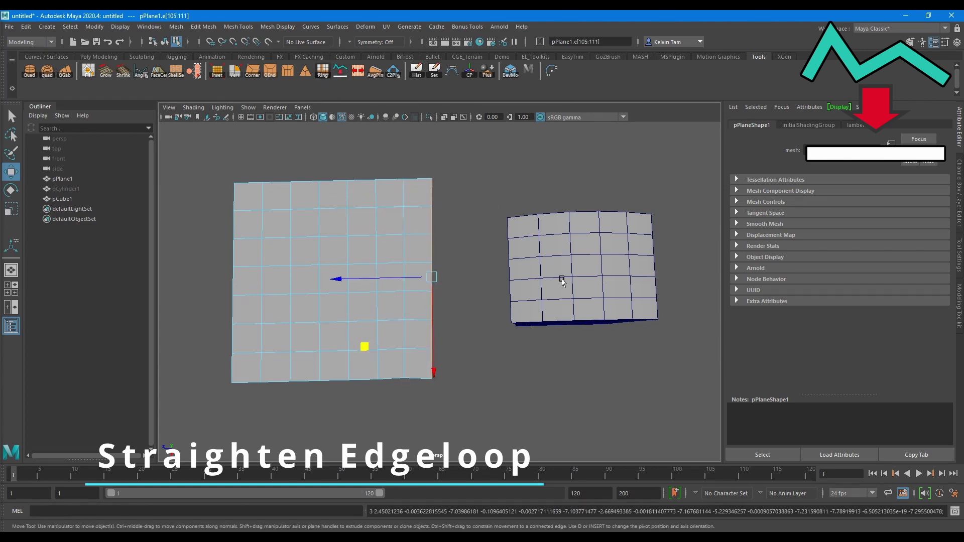
click(562, 281)
- Straighten the first curved edge loop on the bent pCube1
mouse_move(560, 284)
alt+mouse_down()
mouse_move(537, 220)
mouse_move(501, 288)
alt+mouse_up()
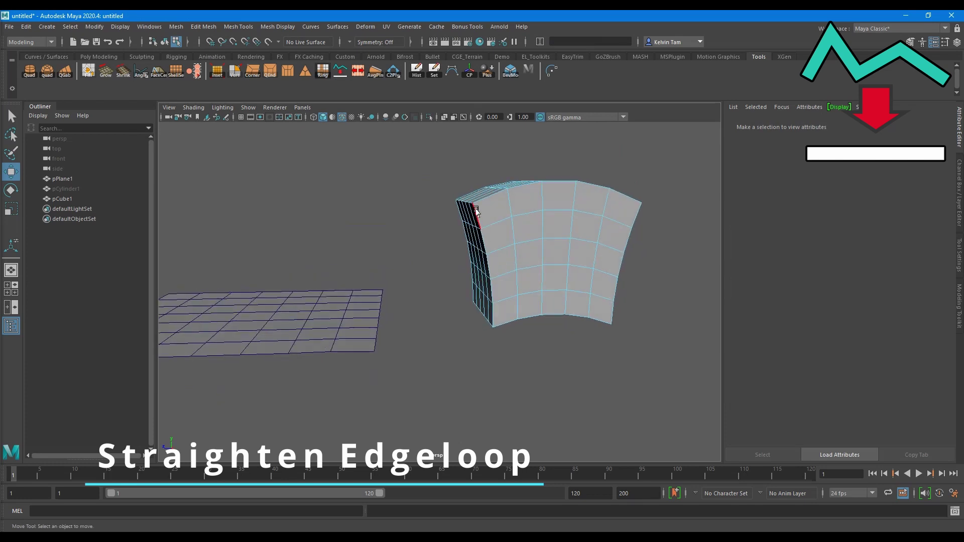
click(477, 211)
double_click(494, 317)
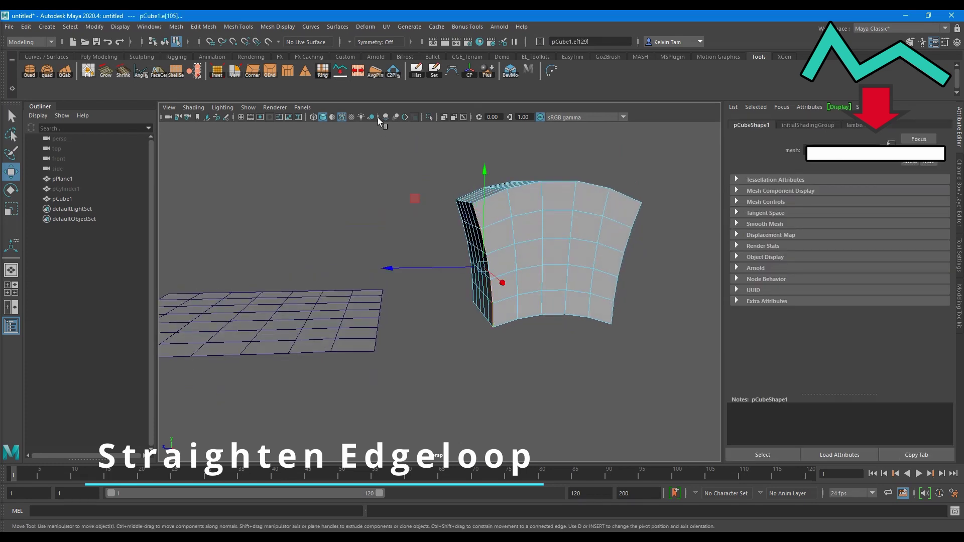
click(341, 71)
- Straighten the cube's top edge loop and its right-side vertical loop
mouse_move(502, 261)
alt+mouse_down()
mouse_move(558, 233)
mouse_move(522, 226)
mouse_move(522, 216)
mouse_move(547, 227)
mouse_move(608, 197)
alt+mouse_up()
click(505, 204)
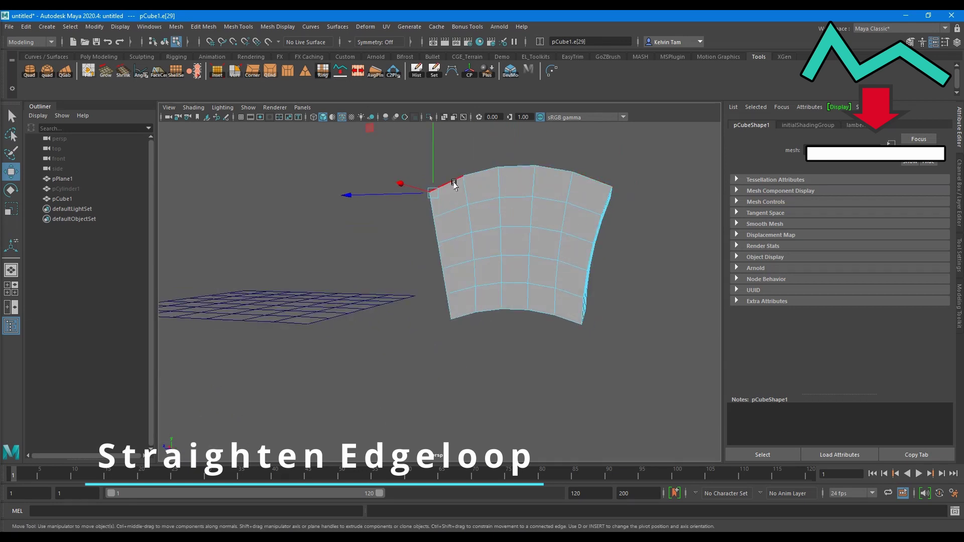
double_click(595, 184)
click(341, 73)
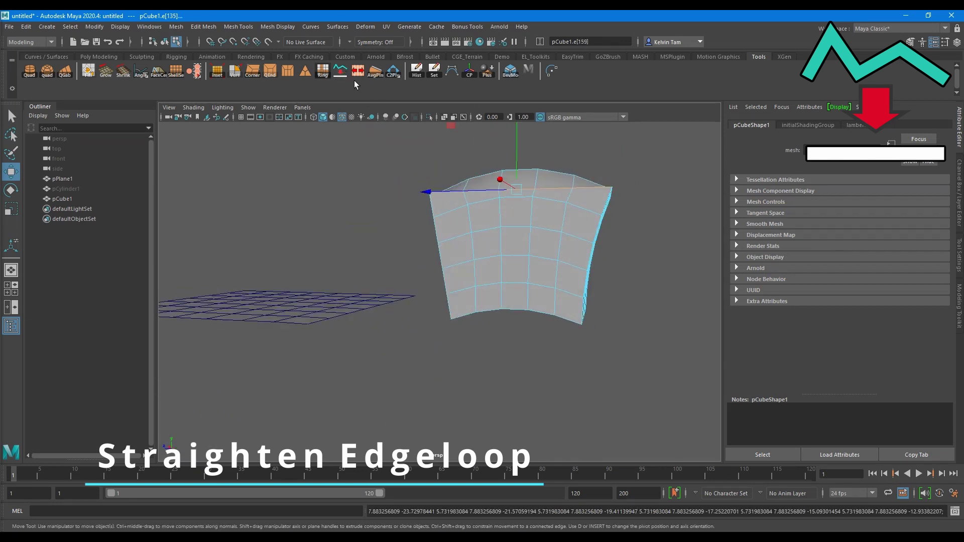
double_click(583, 312)
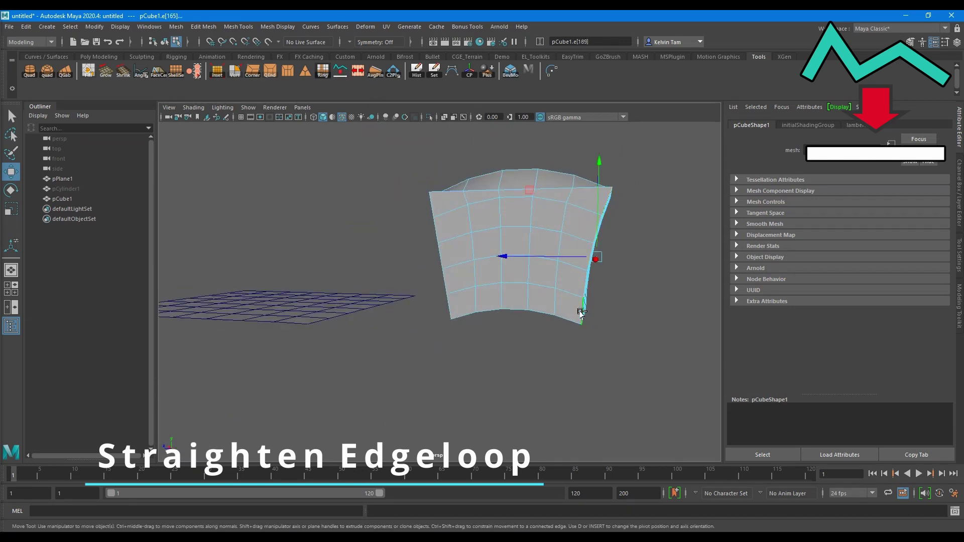
click(340, 74)
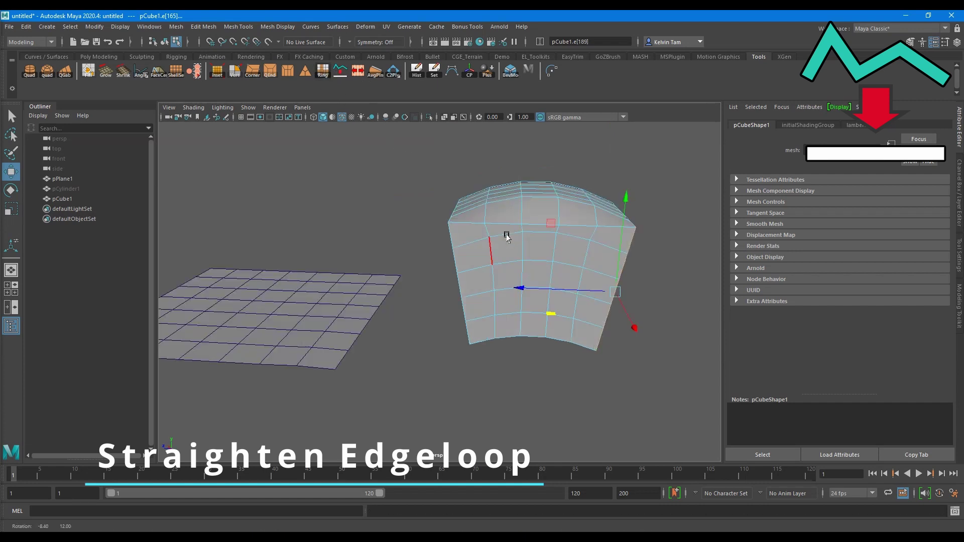
- Straighten the two loops across the cube's upper part and its bottom edge loop
alt+drag(506, 232, 458, 230)
click(416, 250)
double_click(561, 254)
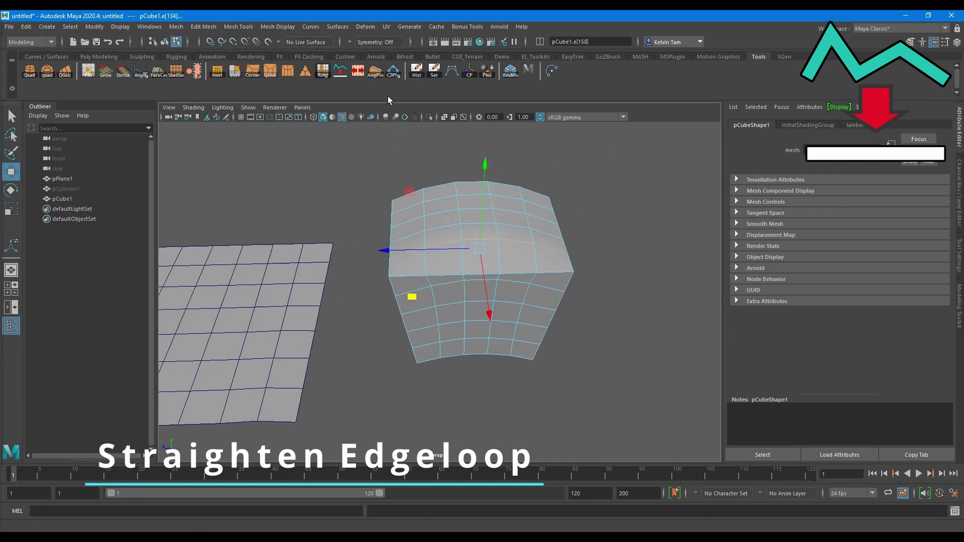
click(343, 73)
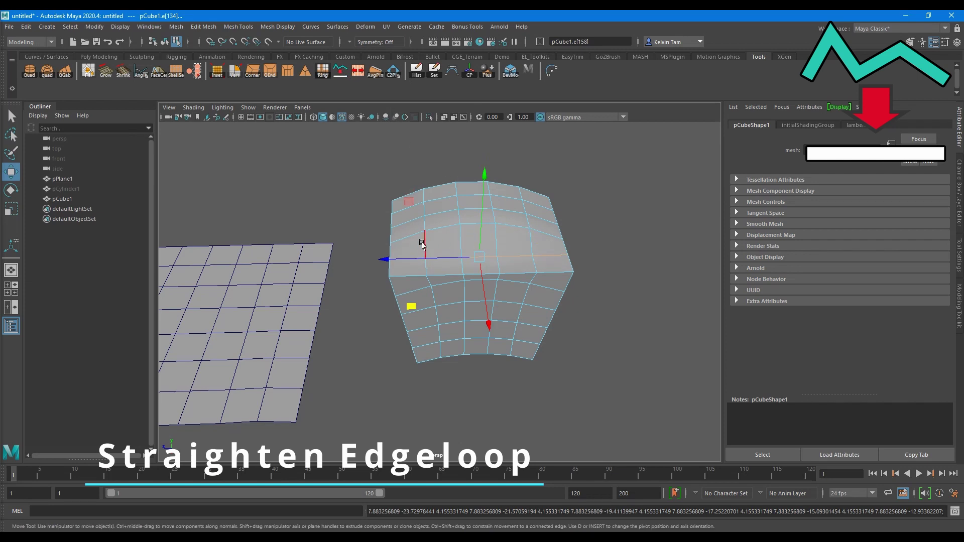
double_click(426, 234)
click(340, 74)
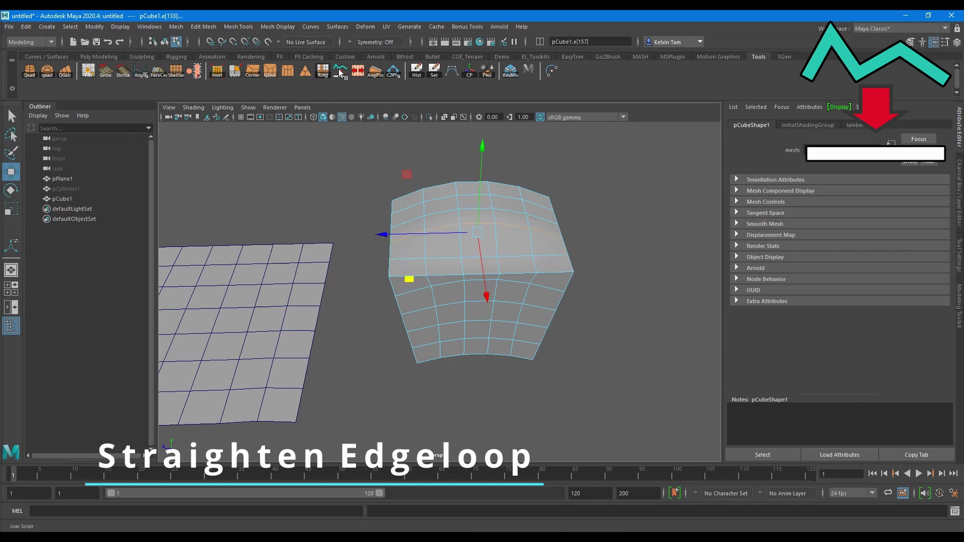
alt+drag(457, 276, 465, 233)
double_click(442, 300)
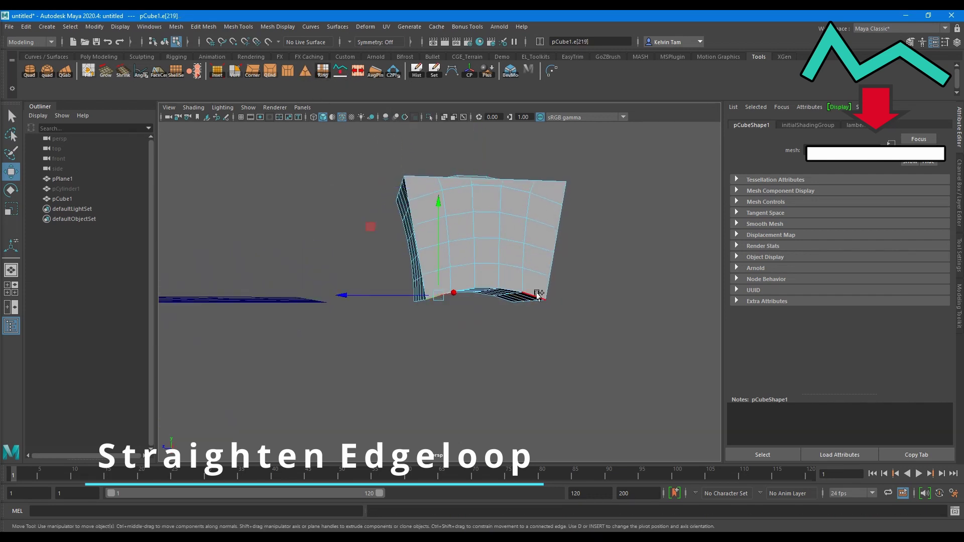
click(341, 72)
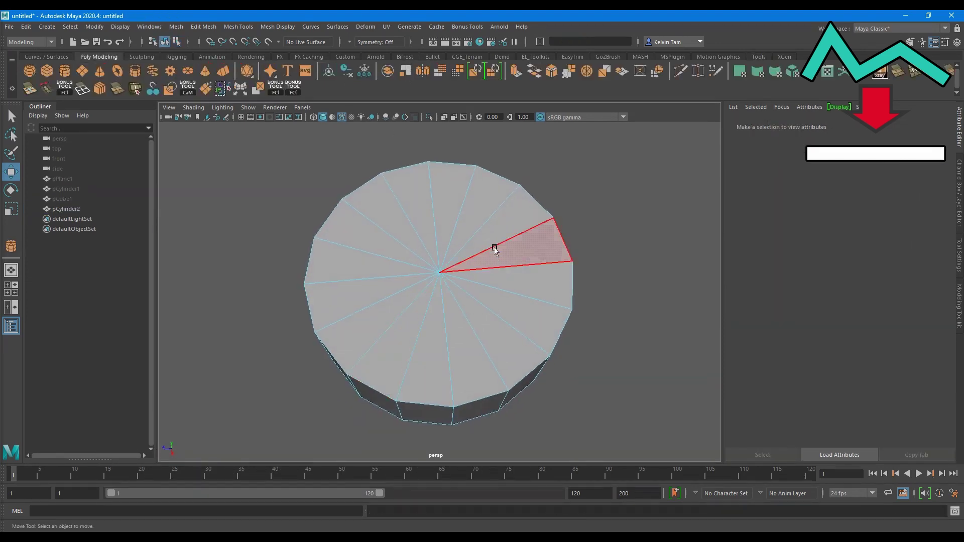
- Inset the cylinder's top cap faces into an inner ring
mouse_move(495, 250)
alt+mouse_down()
mouse_move(477, 244)
mouse_move(516, 258)
alt+mouse_up()
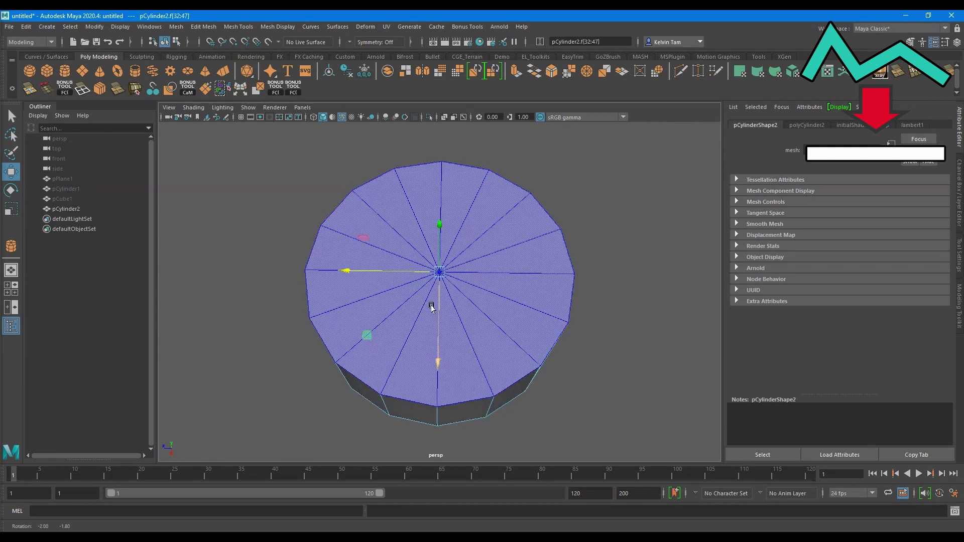
key(r)
mouse_move(441, 276)
shift+mouse_down()
mouse_move(392, 269)
mouse_move(486, 273)
shift+mouse_up()
- Straighten the cap's inner edge loop into a square, then select its centre faces
key(F10)
click(392, 197)
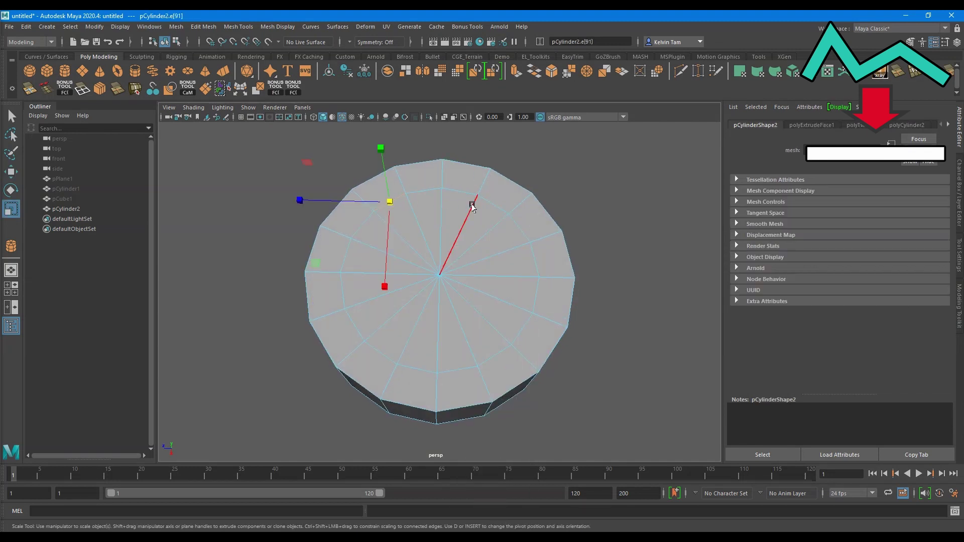
shift+click(497, 203)
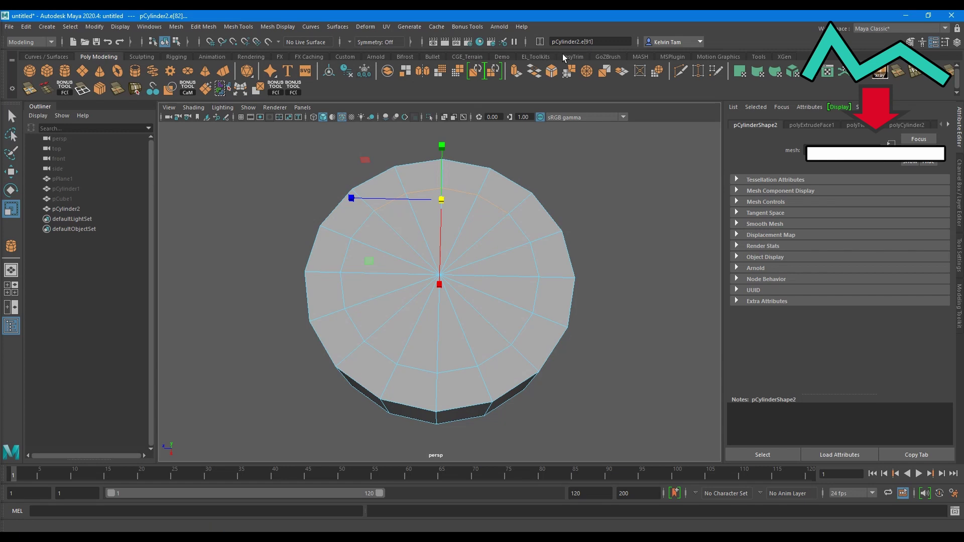
click(758, 57)
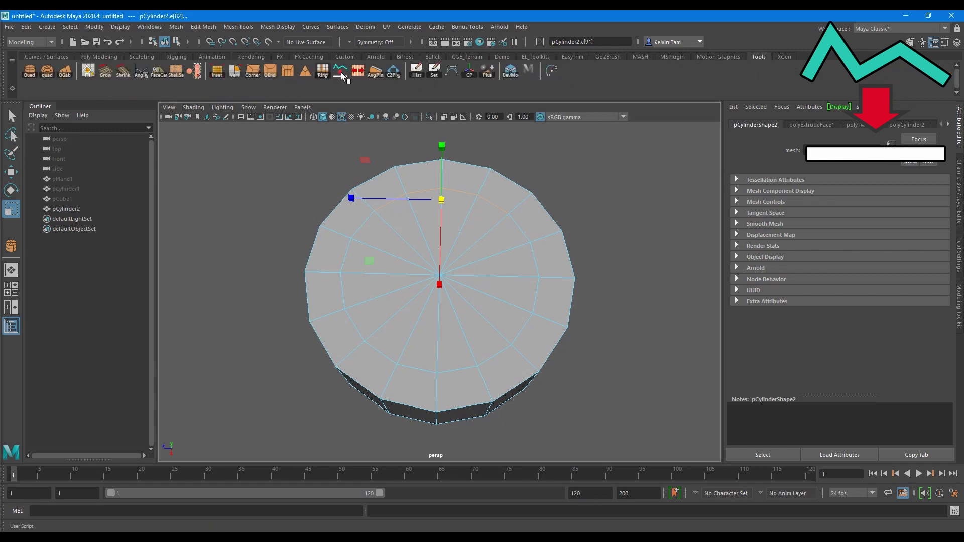
click(514, 229)
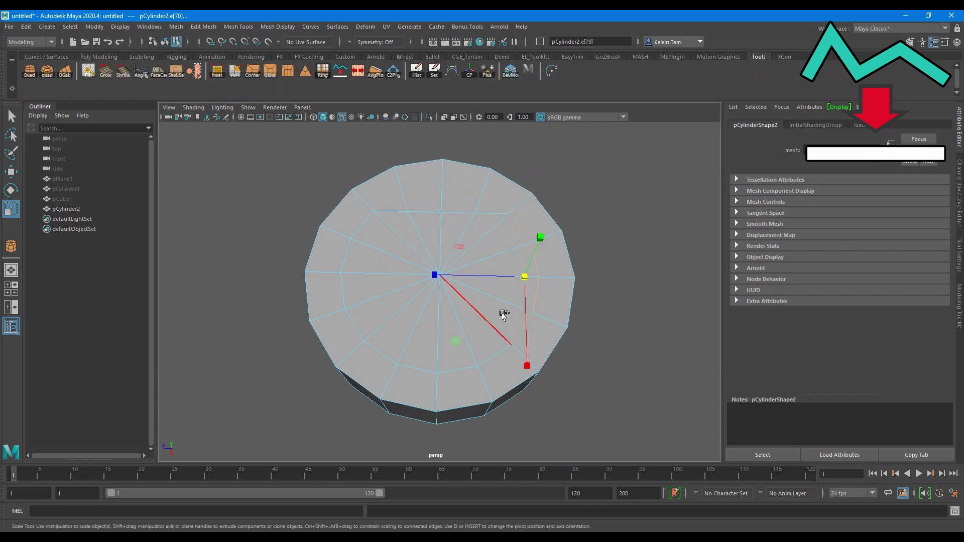
click(483, 347)
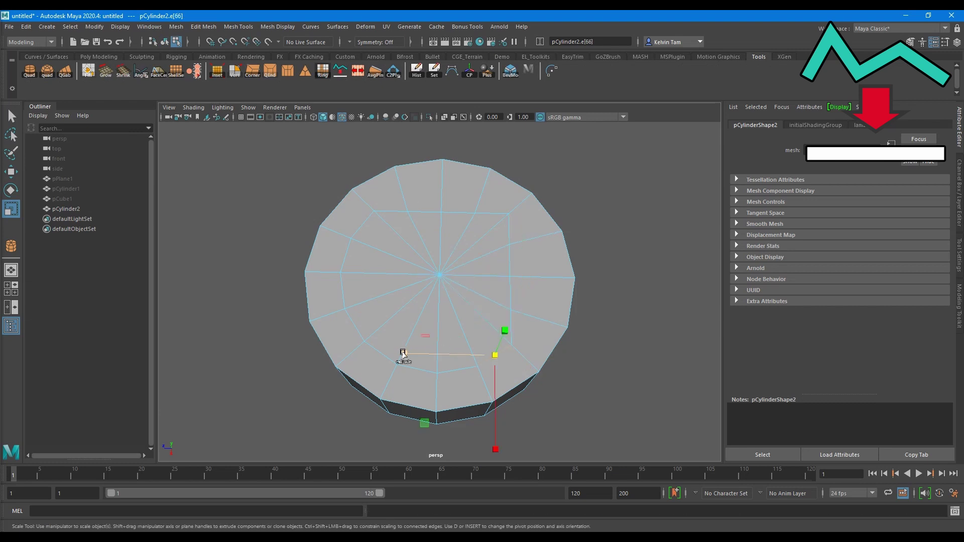
click(370, 346)
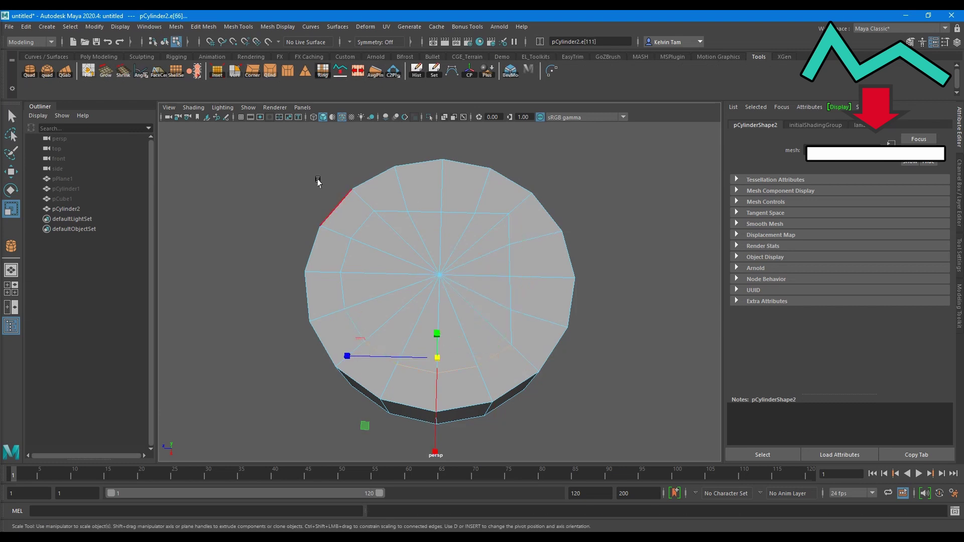
click(361, 222)
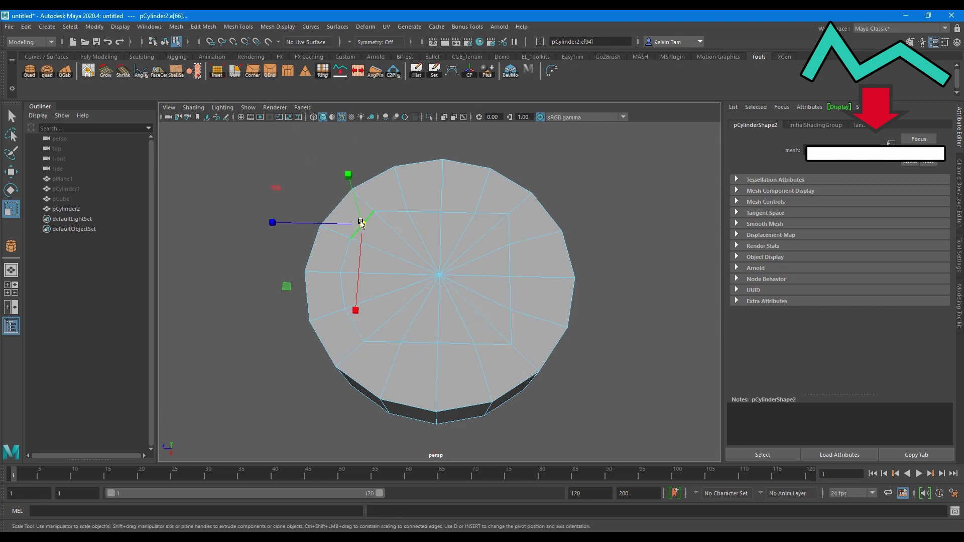
click(341, 70)
mouse_move(495, 262)
mouse_down()
mouse_move(472, 325)
mouse_move(431, 126)
mouse_move(469, 224)
mouse_move(446, 194)
mouse_up()
- Extrude the cap faces into a block and bevel its edges with Fraction 0.227
key(ctrl+e)
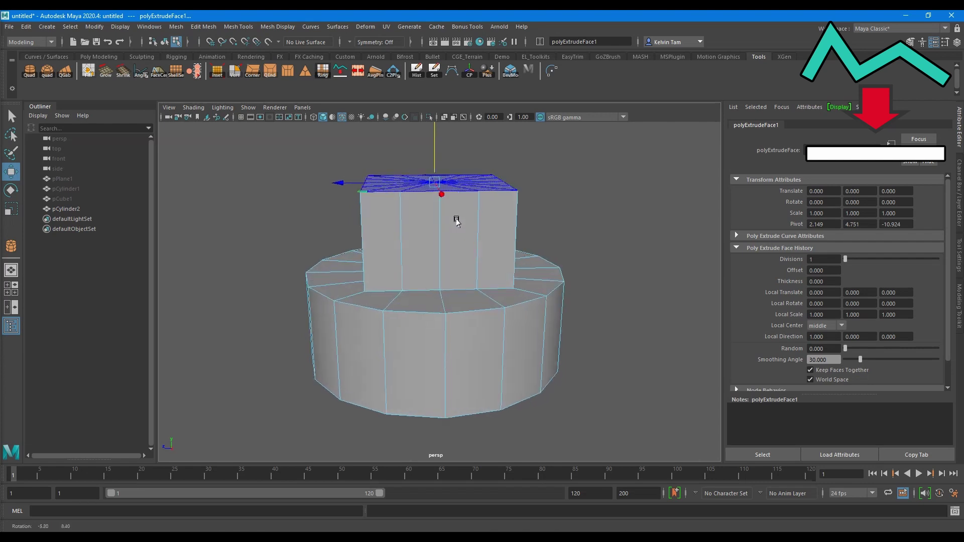
shift+right_drag(450, 207, 485, 210)
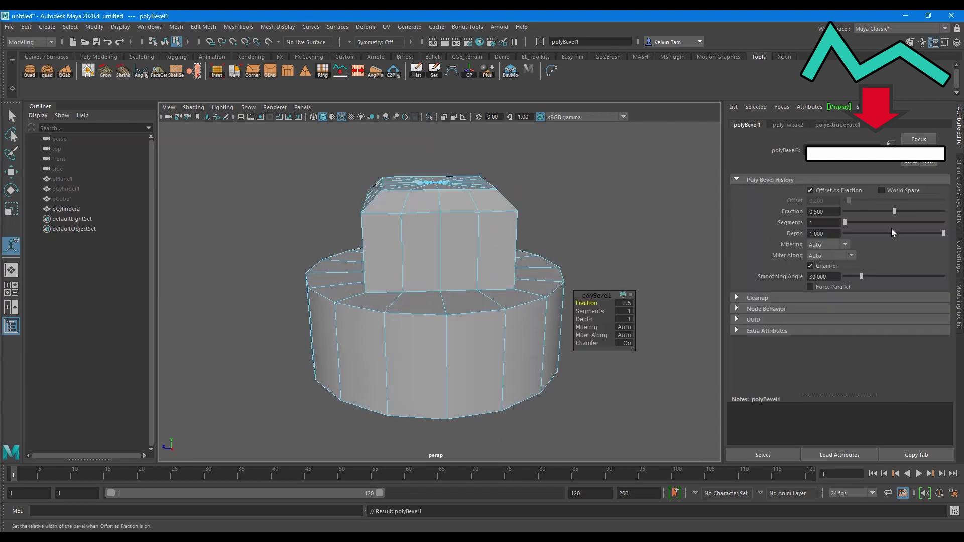
drag(894, 211, 869, 212)
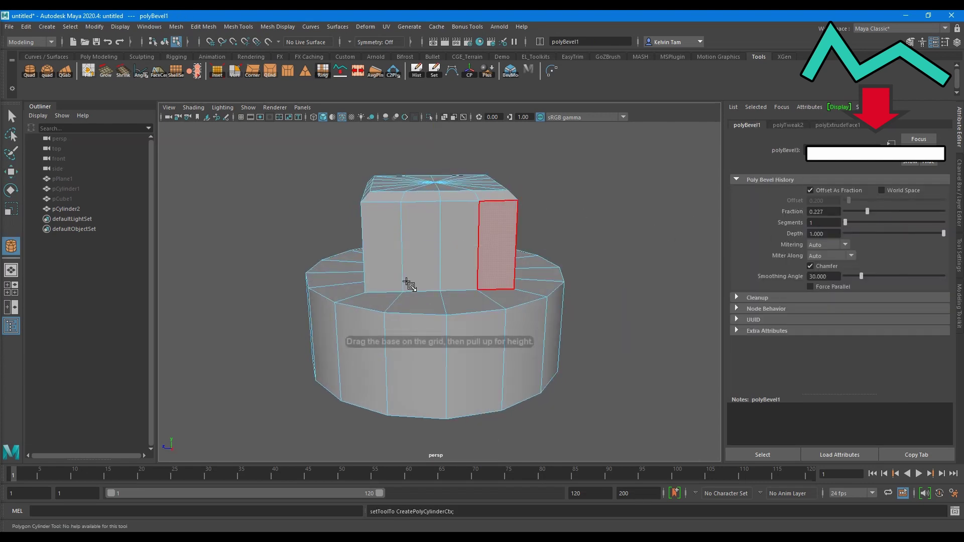
key(F8)
key(w)
- Insert a support edge loop around the raised block with Multi-Cut
shift+right_drag(459, 258, 387, 280)
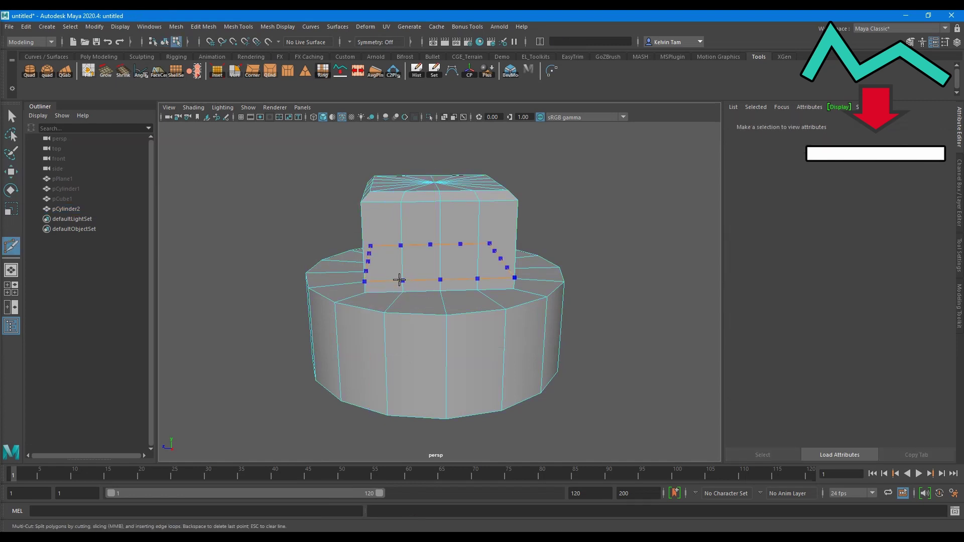
alt+drag(400, 279, 383, 340)
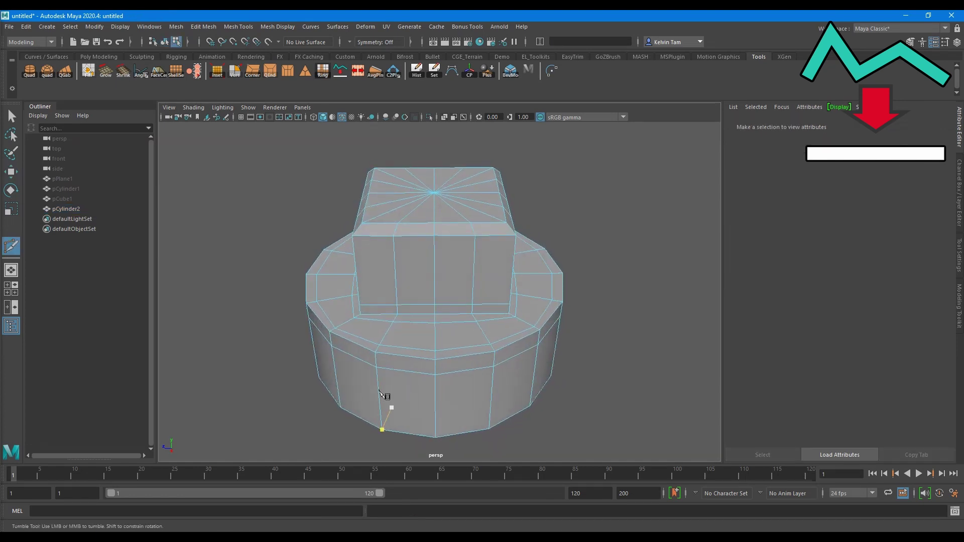
alt+drag(393, 359, 387, 398)
scroll(381, 416, down, 5)
- Preview the mesh smoothed with 3 and turn off Wireframe on Shaded
key(w)
click(442, 282)
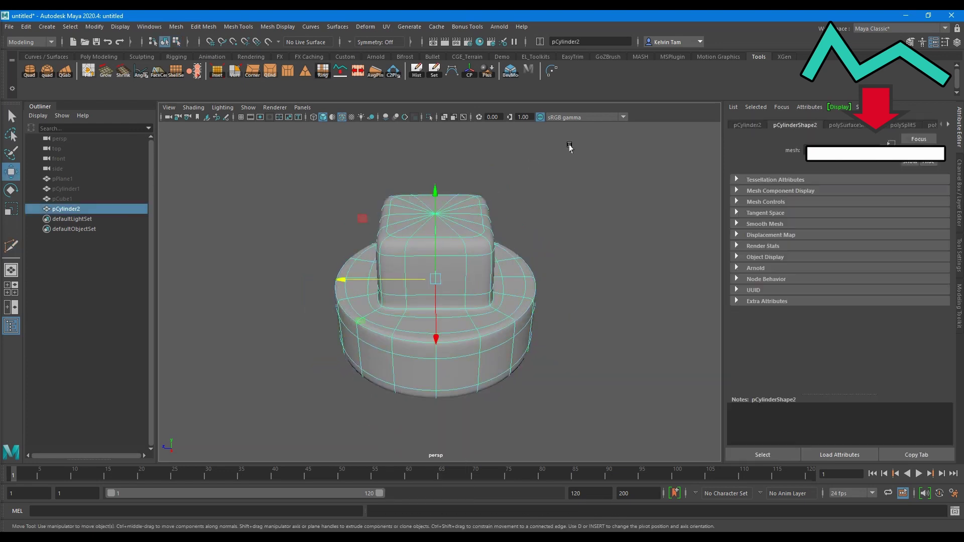
click(571, 153)
alt+drag(399, 252, 353, 117)
key(3)
click(342, 117)
alt+drag(552, 327, 585, 271)
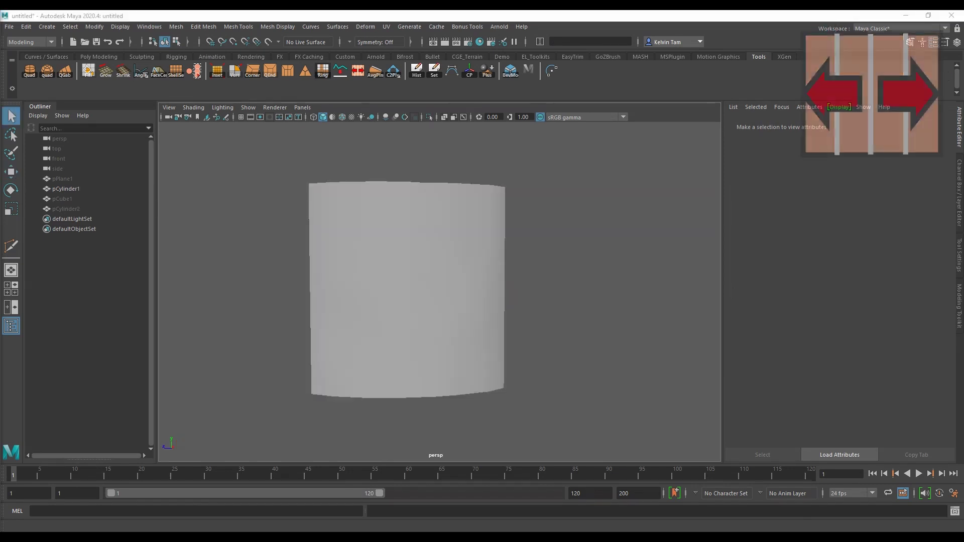
- Evenly space the selected edge loops on pCylinder1 with the Space Loop tool
click(352, 282)
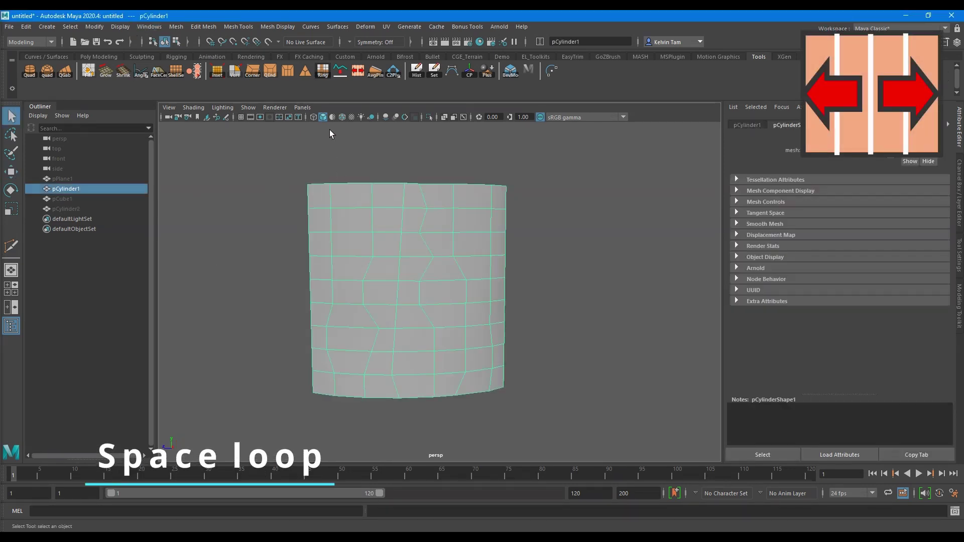
right_drag(433, 249, 373, 212)
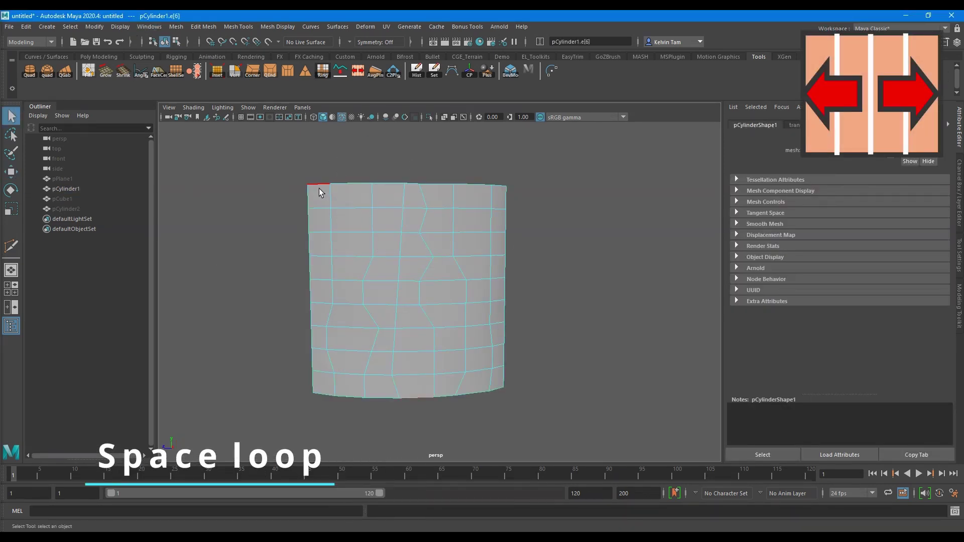
shift+click(499, 190)
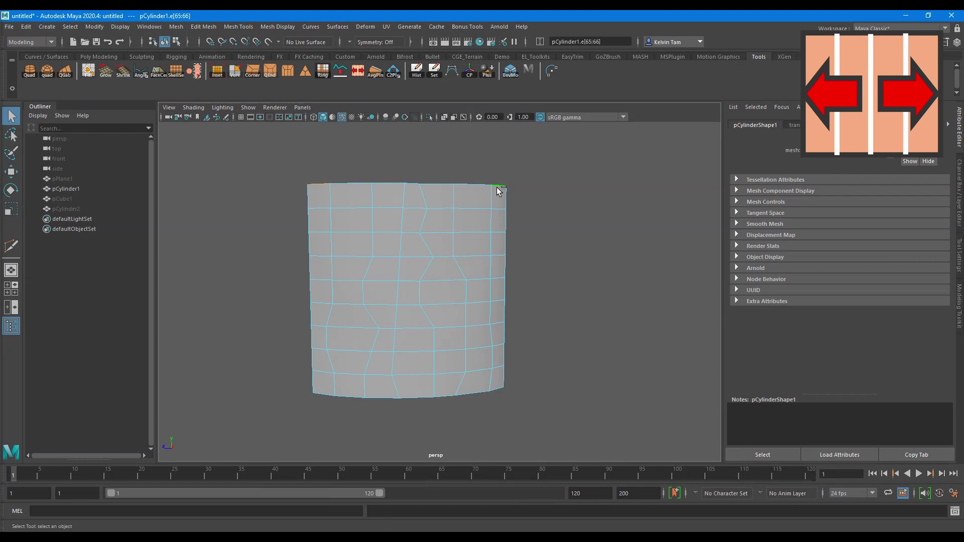
click(357, 71)
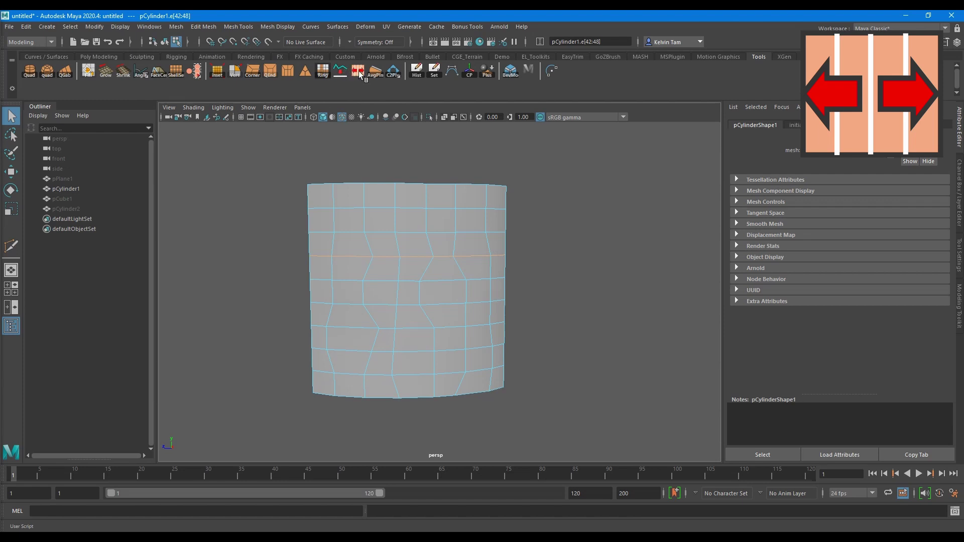
mouse_move(494, 262)
alt+mouse_down()
mouse_move(467, 282)
mouse_move(487, 254)
alt+mouse_up()
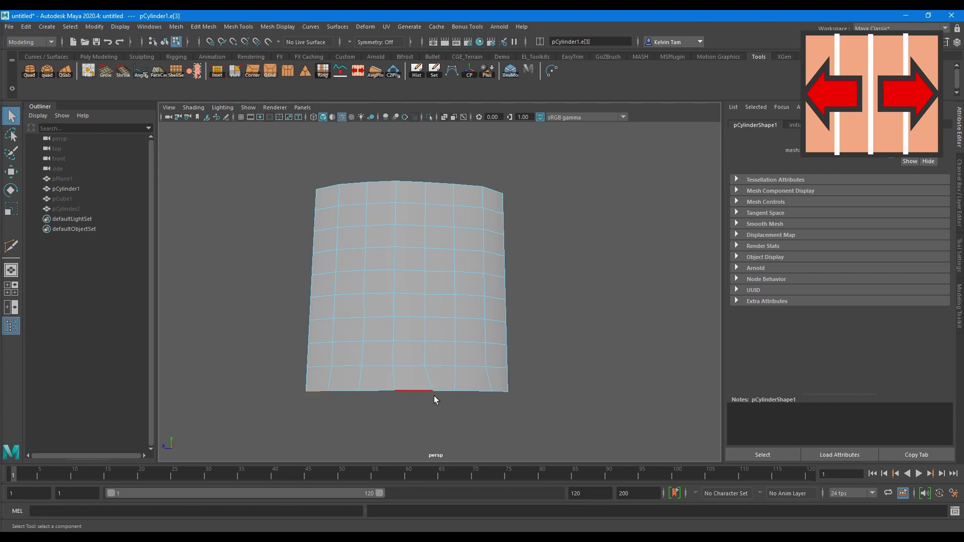
alt+drag(412, 233, 426, 215)
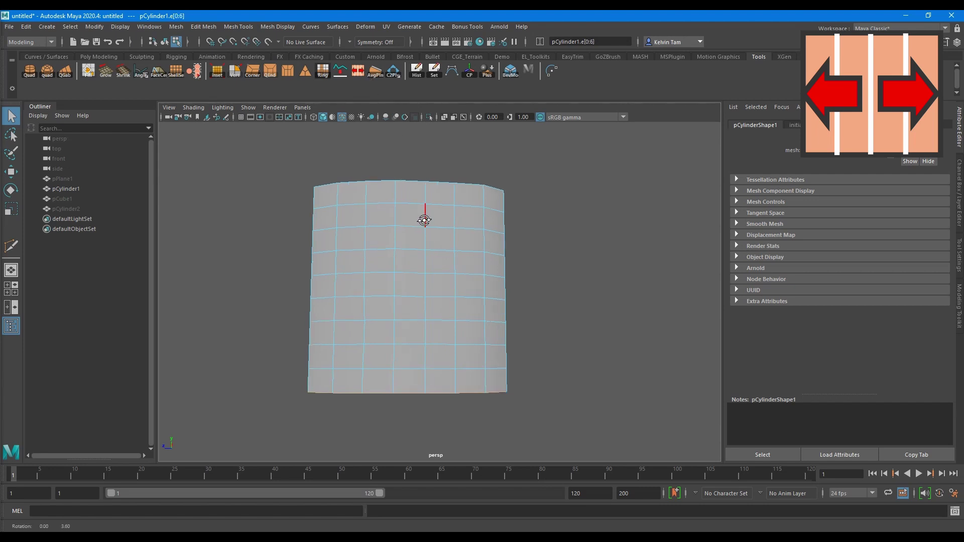
- Reselect the panel as an object and pick another of its edges in edge mode
key(w)
key(F8)
click(390, 333)
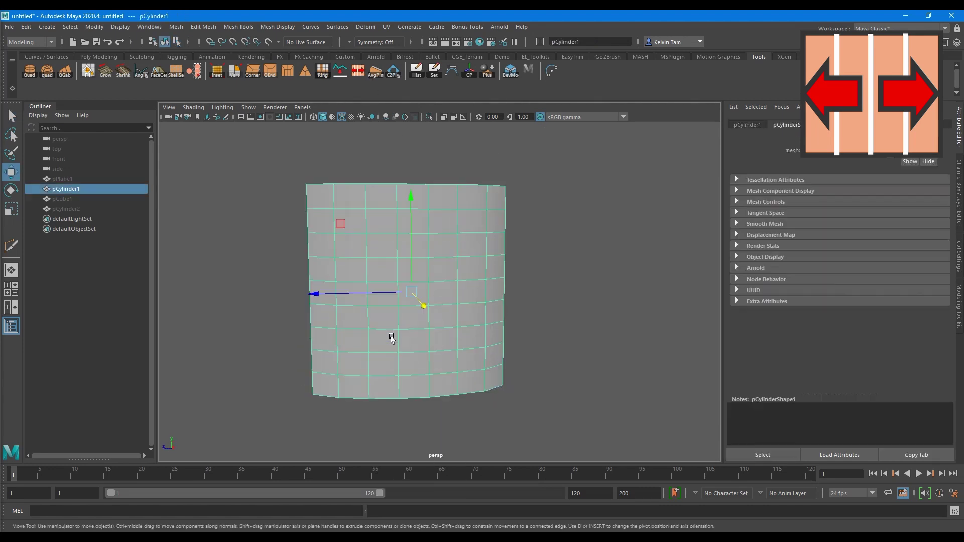
mouse_move(390, 334)
alt+mouse_down()
mouse_move(397, 350)
mouse_move(399, 263)
alt+mouse_up()
right_drag(399, 263, 396, 233)
click(337, 286)
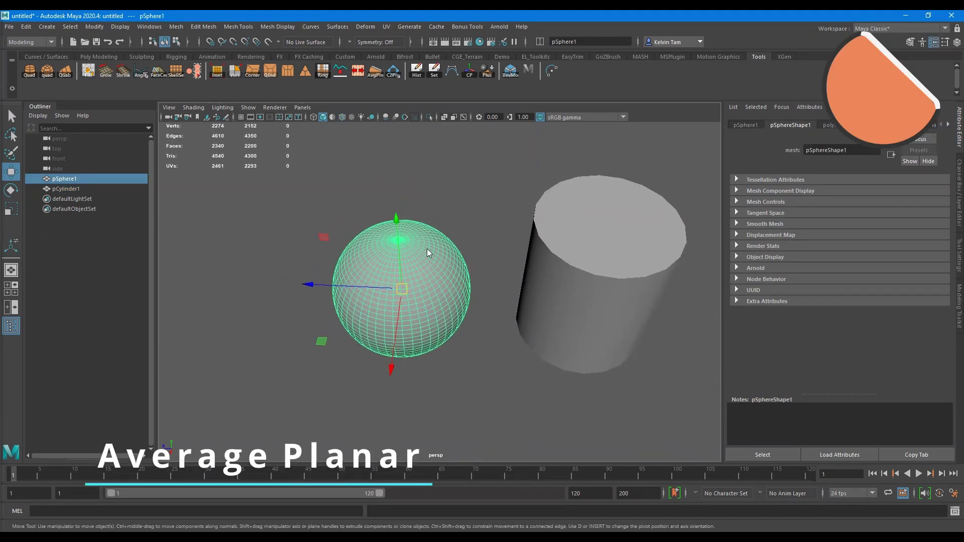
- Flatten a block of the sphere's right-side vertices onto an average plane with AvgPln
key(F9)
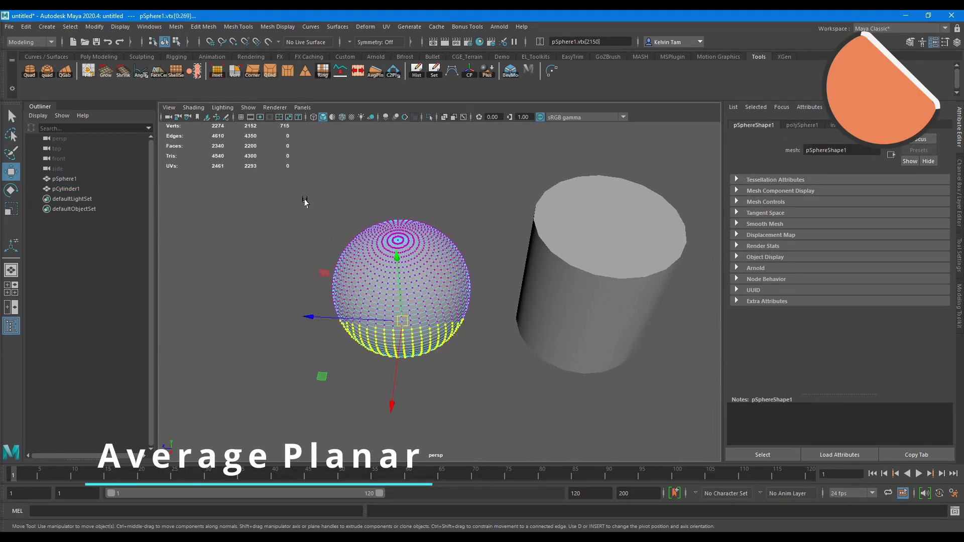
mouse_move(303, 200)
mouse_down()
mouse_move(478, 251)
mouse_move(463, 240)
mouse_up()
drag(439, 184, 509, 360)
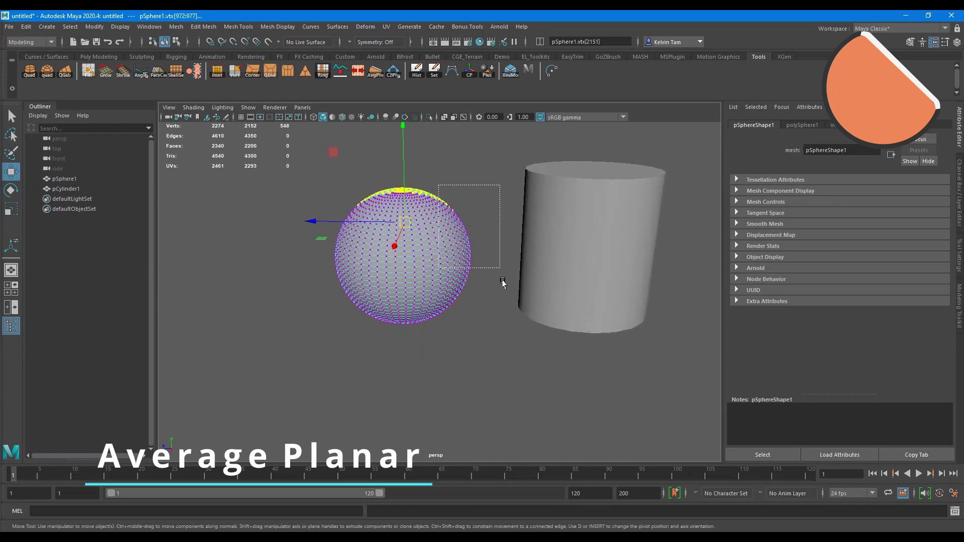
click(376, 72)
mouse_move(458, 323)
alt+mouse_down()
mouse_move(451, 233)
mouse_move(437, 265)
mouse_move(367, 249)
mouse_move(389, 243)
mouse_move(359, 213)
alt+mouse_up()
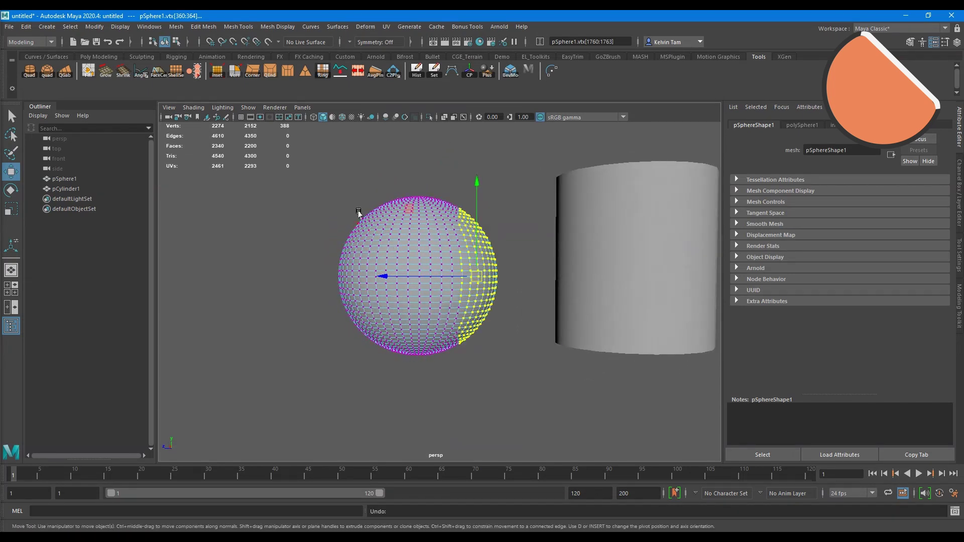
- Flatten the sphere's top faces with AvgPln, undoing the bottom-face flattening
right_drag(398, 218, 398, 240)
drag(302, 176, 397, 198)
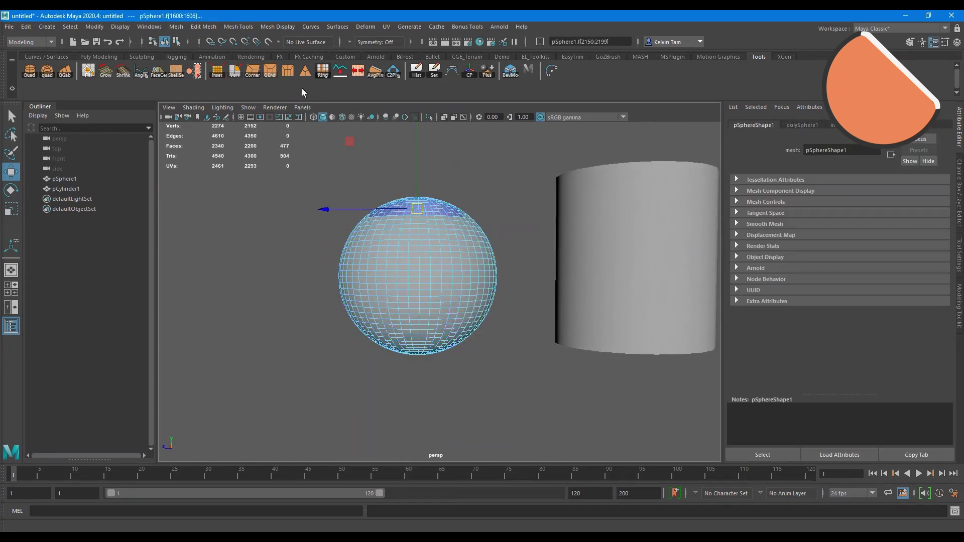
click(377, 76)
alt+drag(458, 265, 491, 280)
mouse_move(468, 418)
alt+mouse_down()
mouse_move(497, 410)
mouse_move(327, 334)
alt+mouse_up()
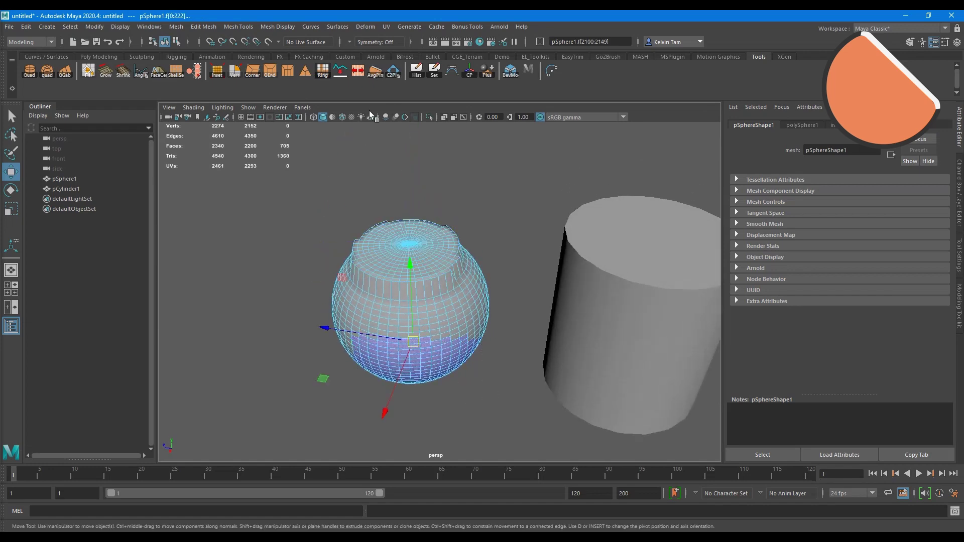
mouse_move(412, 361)
alt+mouse_down()
mouse_move(430, 382)
mouse_move(491, 330)
mouse_move(472, 347)
mouse_move(504, 330)
alt+mouse_up()
key(ctrl+z)
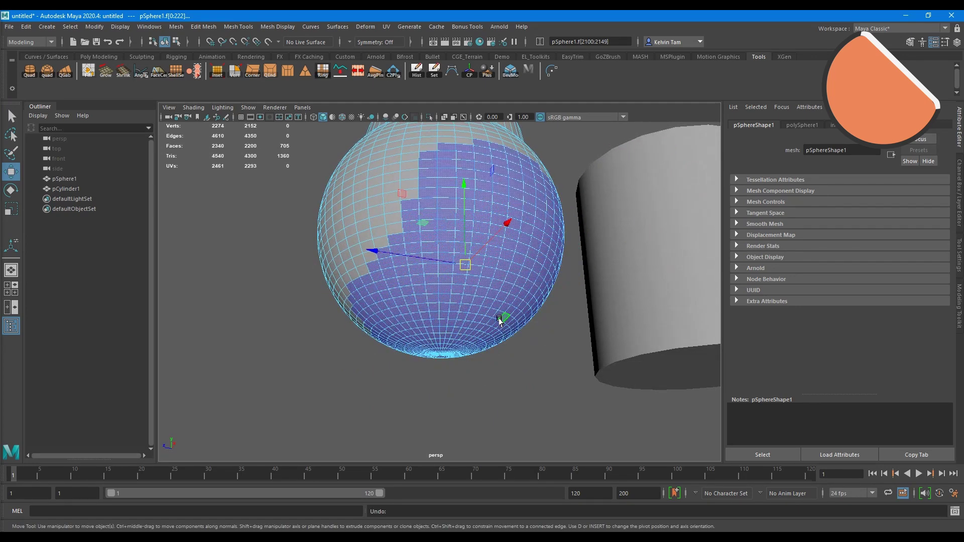
- Flatten a block of faces on the sphere's left side with AvgPln
mouse_move(414, 296)
alt+mouse_down()
mouse_move(470, 330)
mouse_move(424, 425)
mouse_move(299, 228)
alt+mouse_up()
click(373, 74)
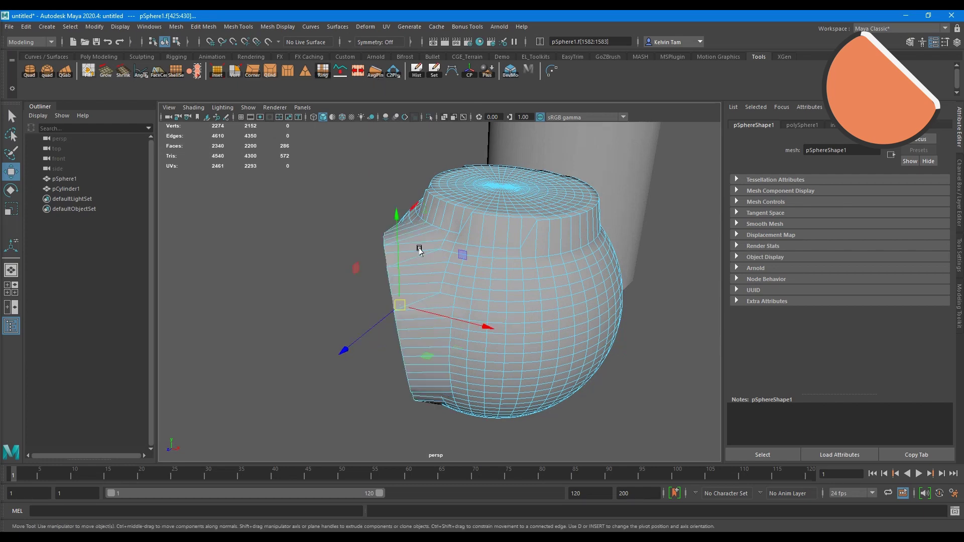
mouse_move(420, 248)
alt+mouse_down()
mouse_move(443, 291)
mouse_move(469, 267)
alt+mouse_up()
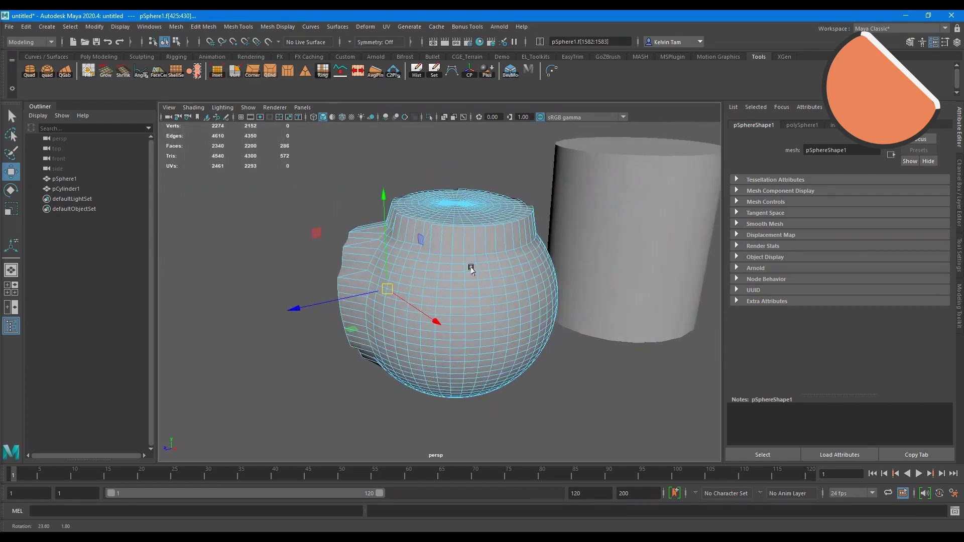
right_drag(614, 211, 692, 160)
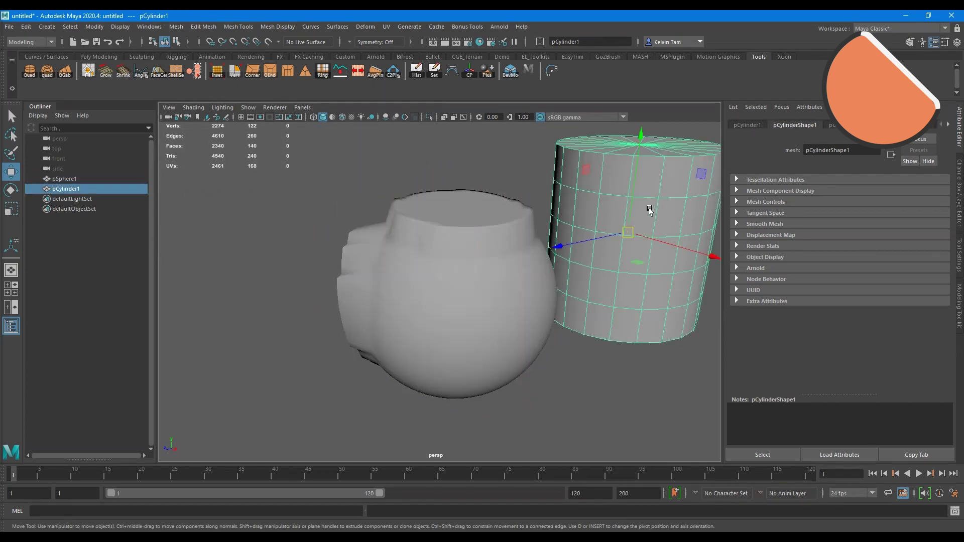
- Flatten the block of front and left-column faces on pCylinder1 with AvgPln
key(f)
mouse_move(388, 246)
mouse_down()
mouse_move(384, 375)
mouse_move(418, 332)
mouse_move(377, 254)
mouse_up()
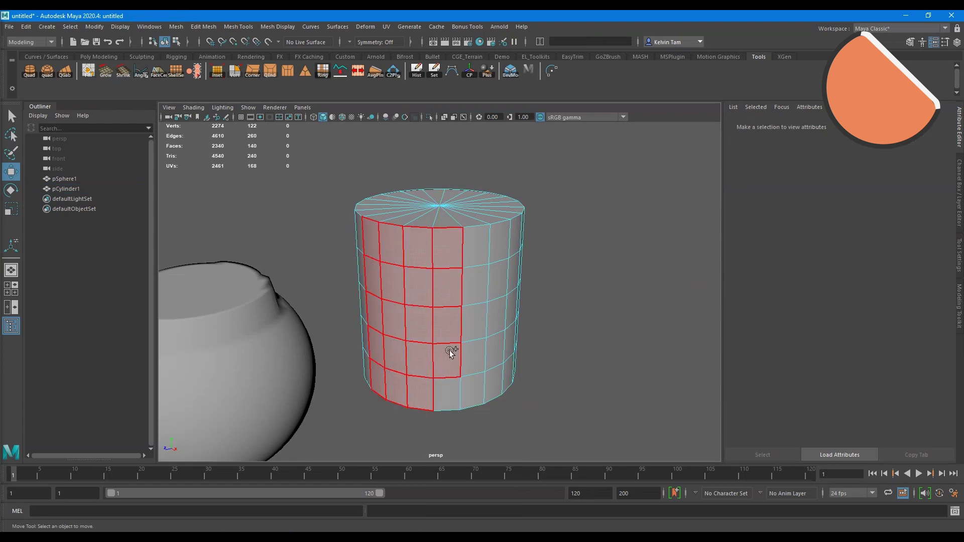
mouse_move(420, 358)
mouse_down()
mouse_move(477, 267)
mouse_move(457, 265)
mouse_move(390, 319)
mouse_move(402, 281)
mouse_move(420, 340)
mouse_move(523, 338)
mouse_up()
mouse_move(487, 439)
alt+mouse_down()
mouse_move(286, 217)
mouse_move(441, 303)
mouse_move(490, 362)
mouse_move(472, 241)
alt+mouse_up()
shift+drag(386, 251, 372, 386)
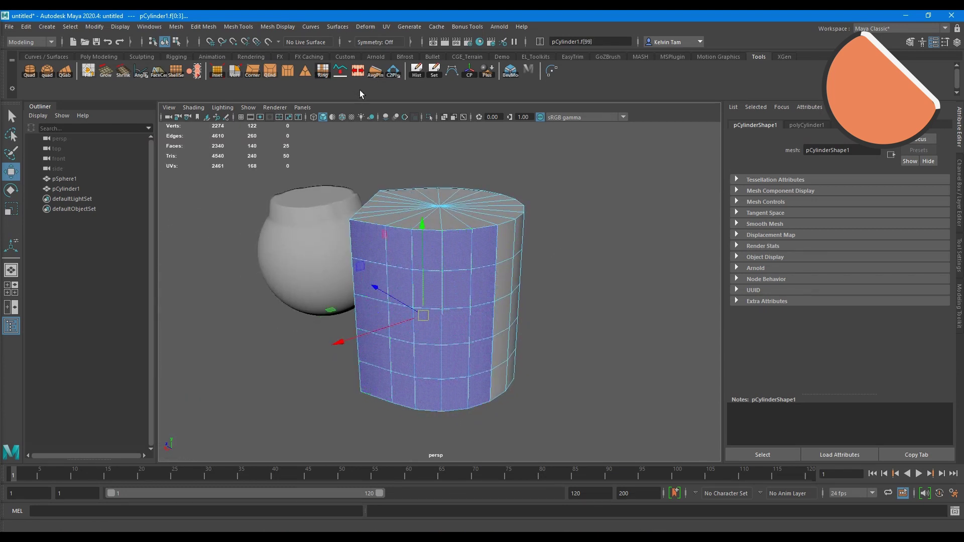
click(374, 73)
- Select another three columns of side faces on the cylinder
alt+drag(498, 295, 372, 282)
click(435, 256)
mouse_move(446, 362)
shift+mouse_down()
mouse_move(485, 297)
mouse_move(492, 251)
shift+mouse_up()
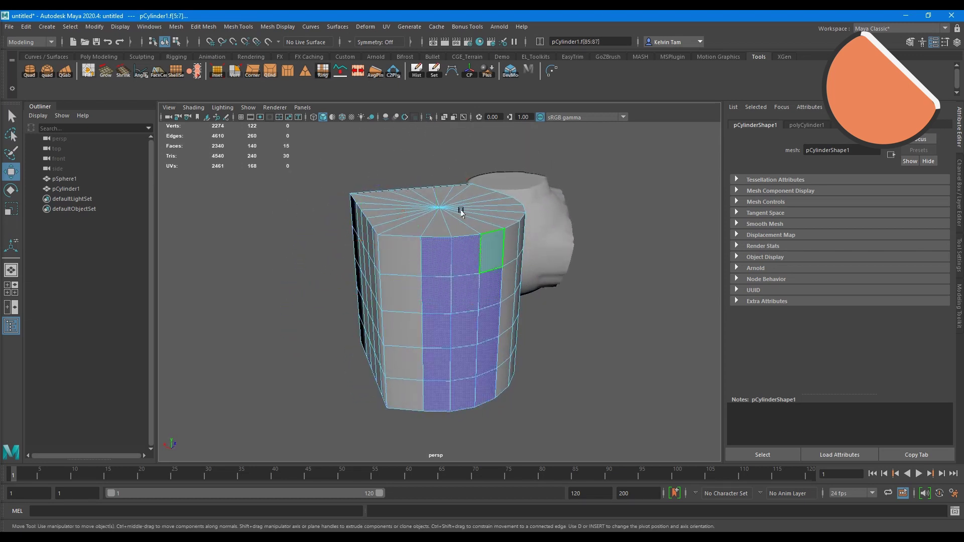
mouse_move(564, 338)
alt+mouse_down()
mouse_move(508, 351)
mouse_move(472, 319)
alt+mouse_up()
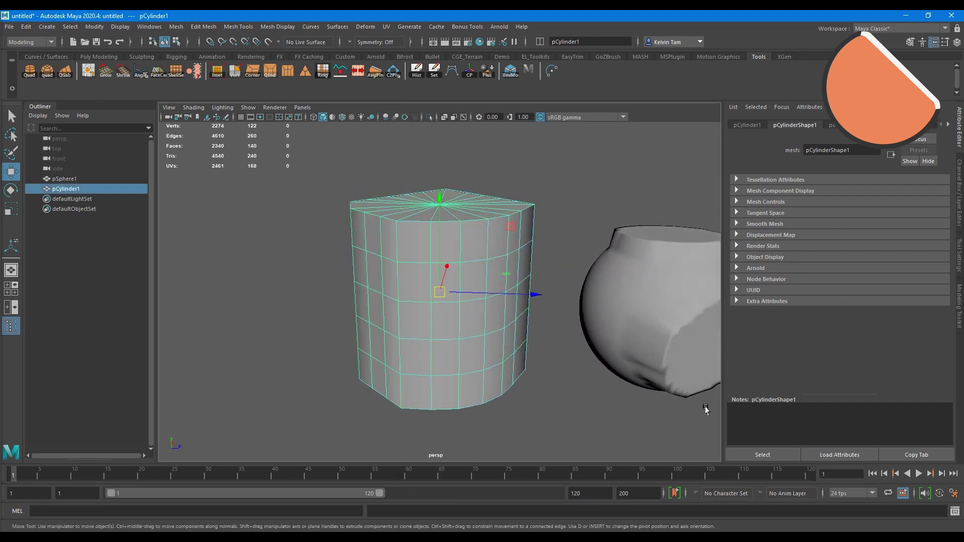